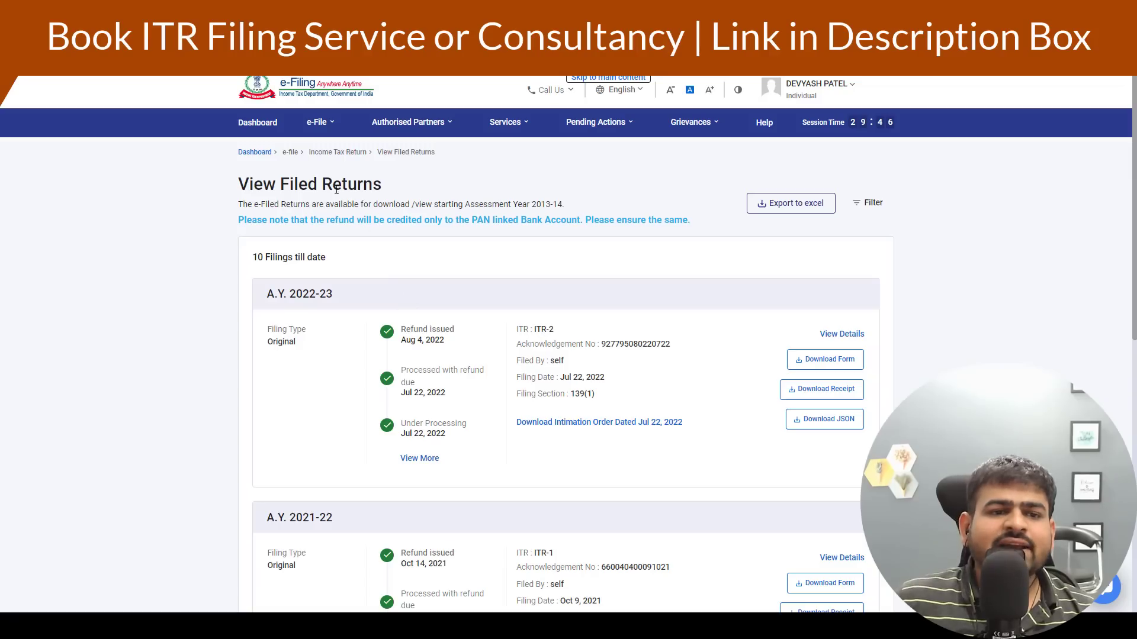
Step: Begin filing an income tax return for assessment year 2023-24 (Current A.Y.) in online mode
left_click(314, 122)
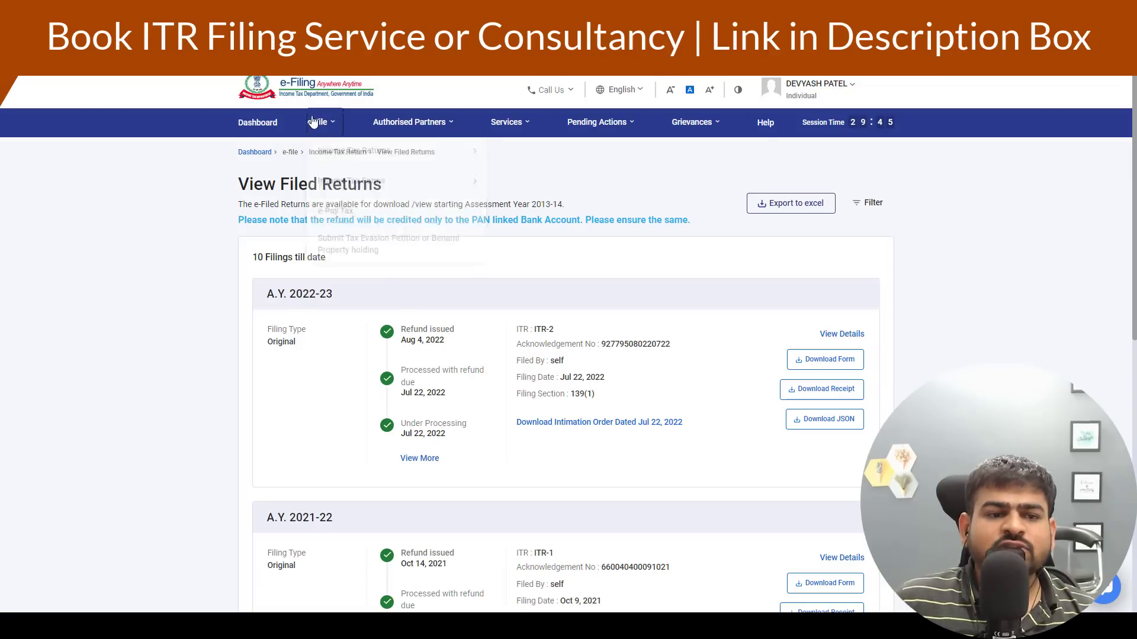
mouse_move(424, 157)
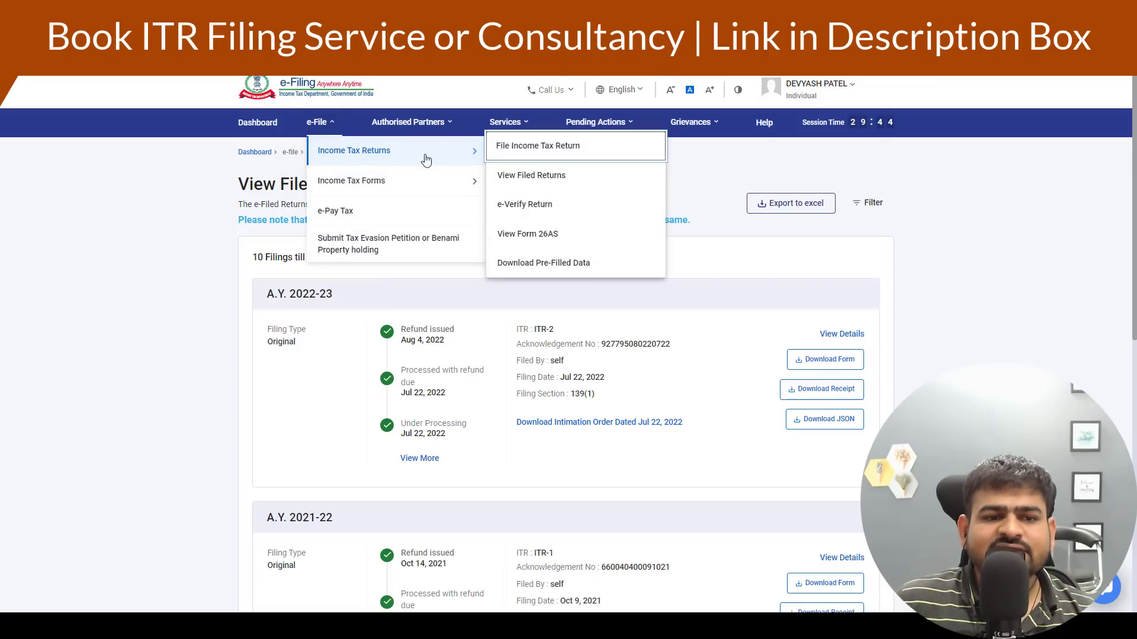
left_click(546, 148)
left_click(375, 263)
left_click(332, 313)
left_click(343, 306)
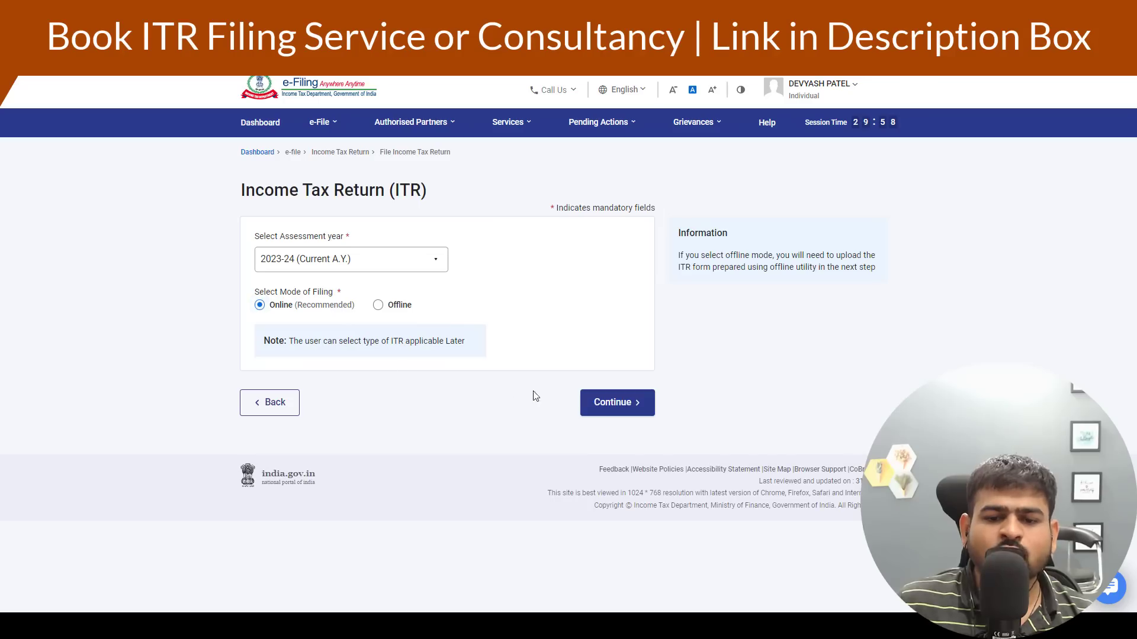
left_click(604, 415)
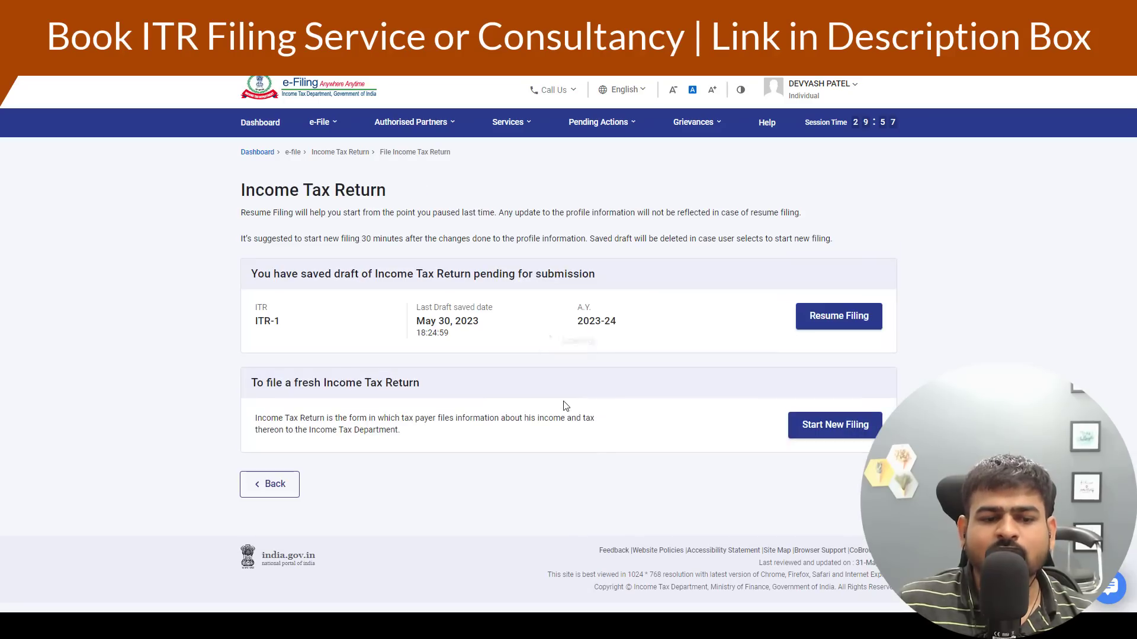
Step: Start a new filing with Individual status and proceed with the ITR-2 form
left_click(788, 427)
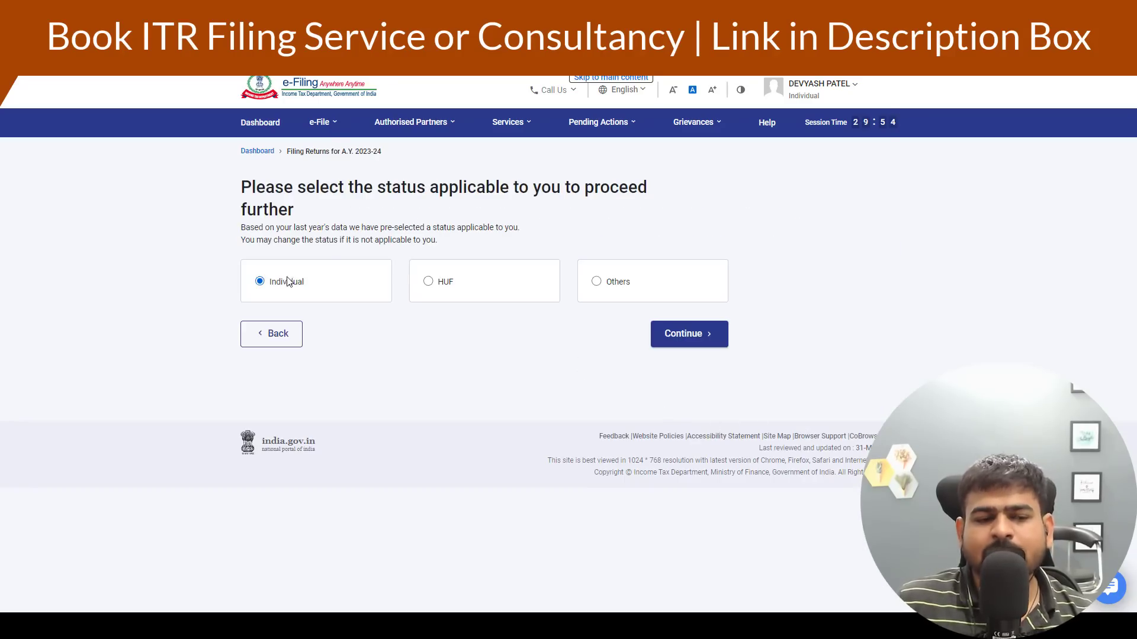
left_click(686, 334)
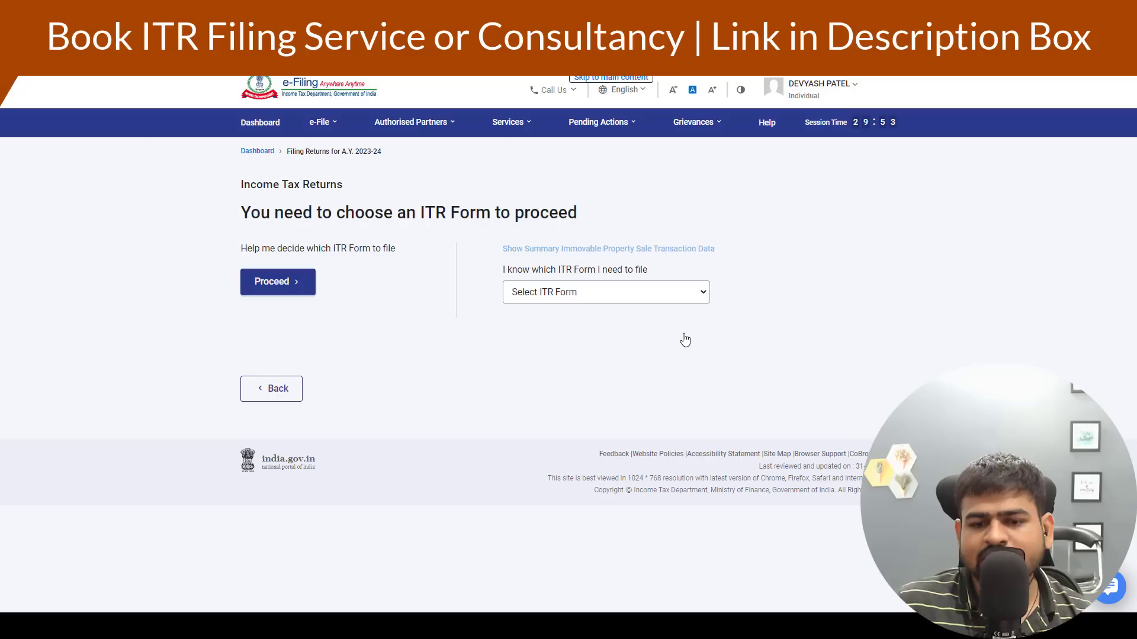
left_click(588, 296)
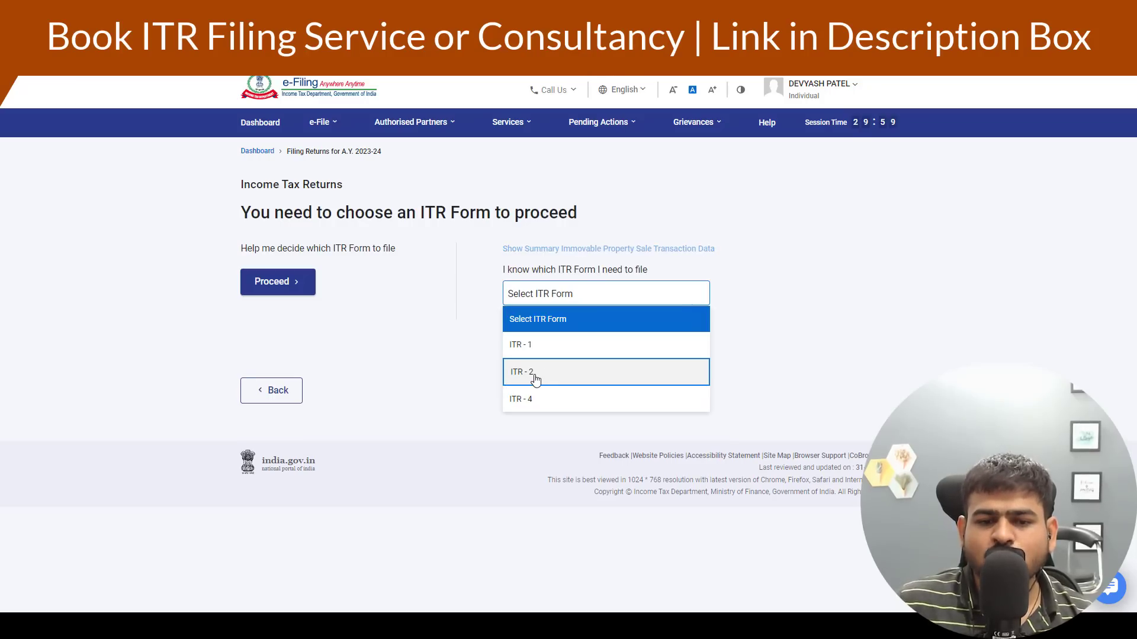
left_click(535, 379)
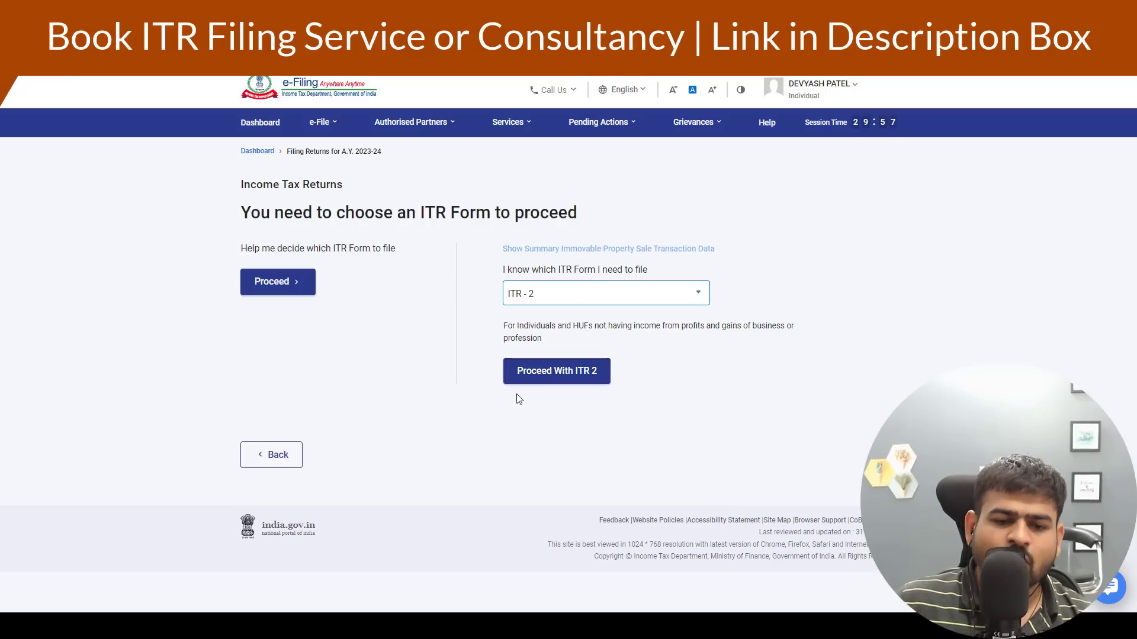
left_click(551, 372)
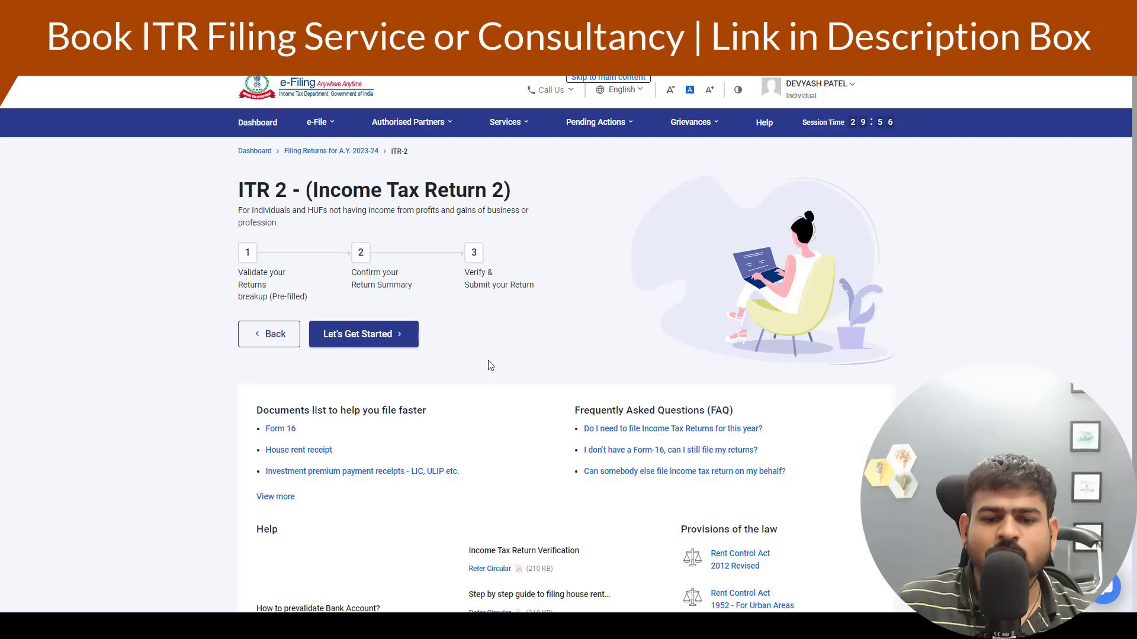
Step: Get started with ITR-2 and choose Others as the reason for filing the return
left_click(386, 347)
left_click_drag(307, 252, 252, 252)
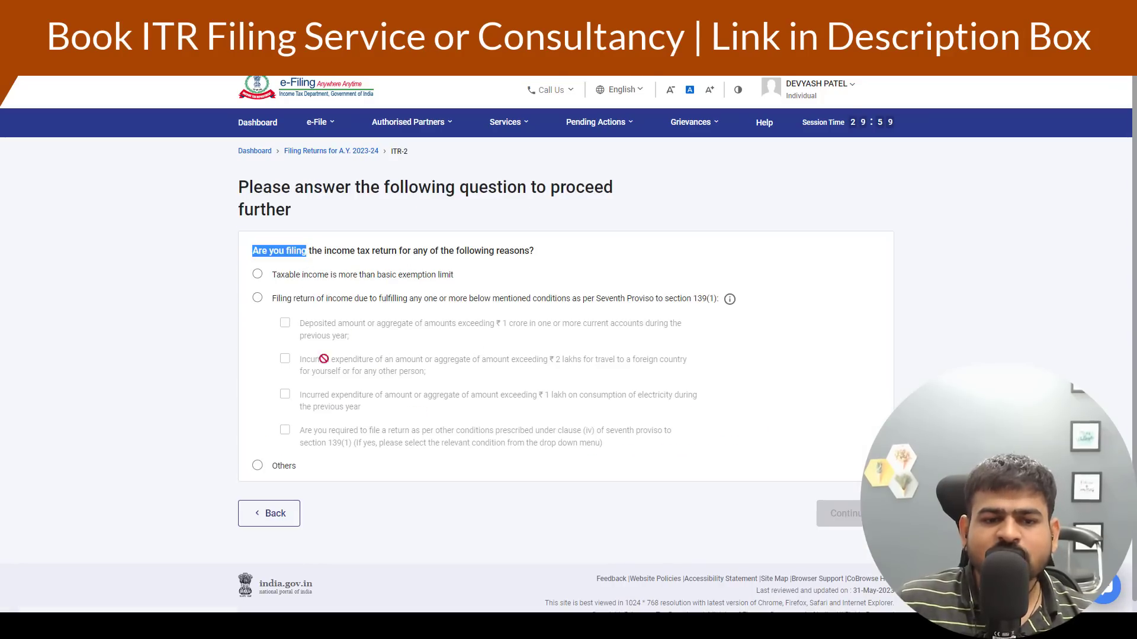
left_click(258, 467)
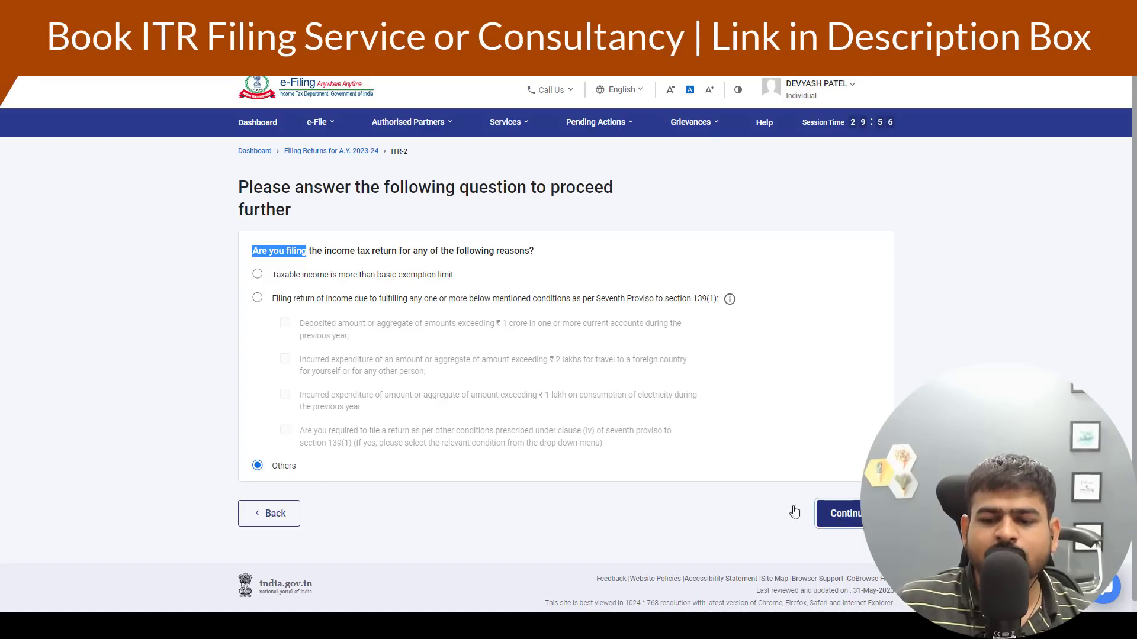
left_click(821, 513)
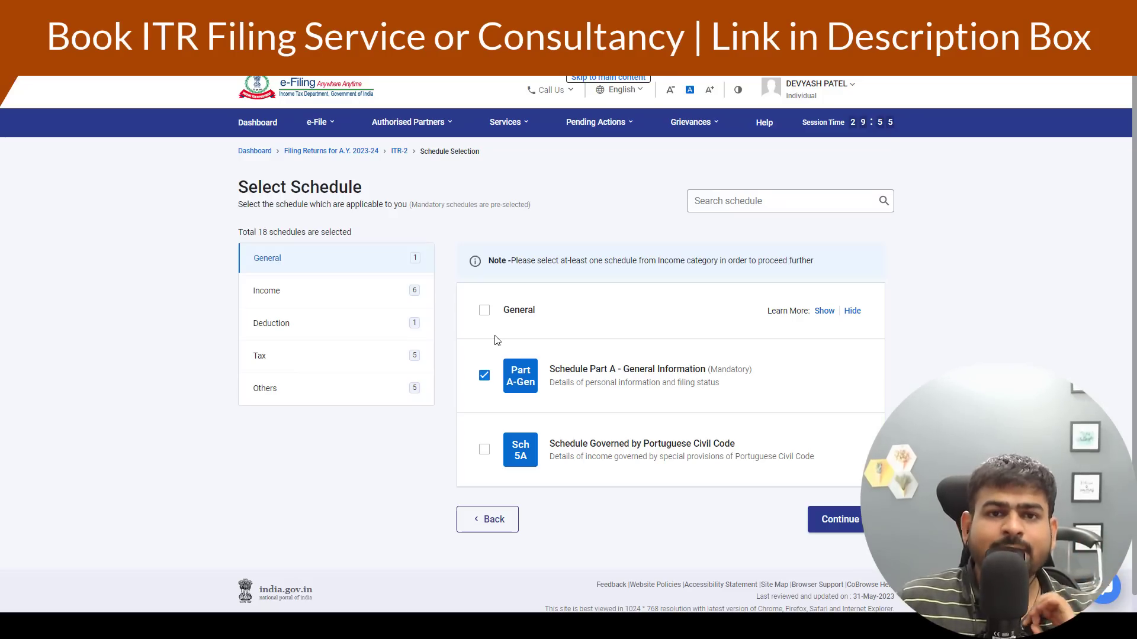
Step: Review the income schedules, deselecting and reselecting Schedule Salary
left_click(307, 295)
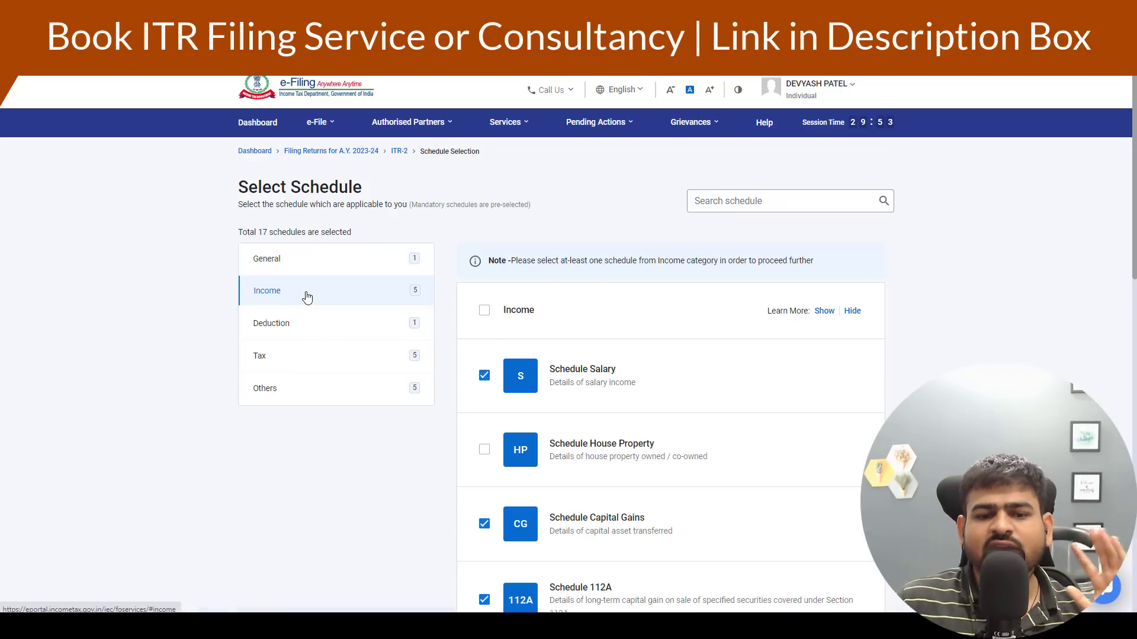
scroll(738, 326, "down", 3)
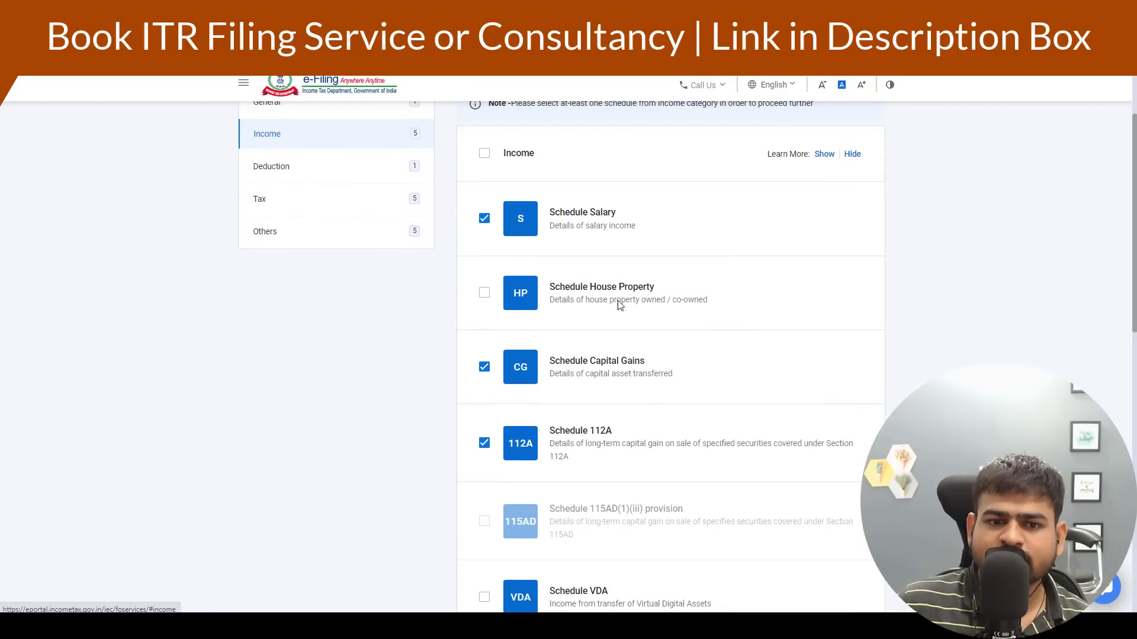
left_click(488, 229)
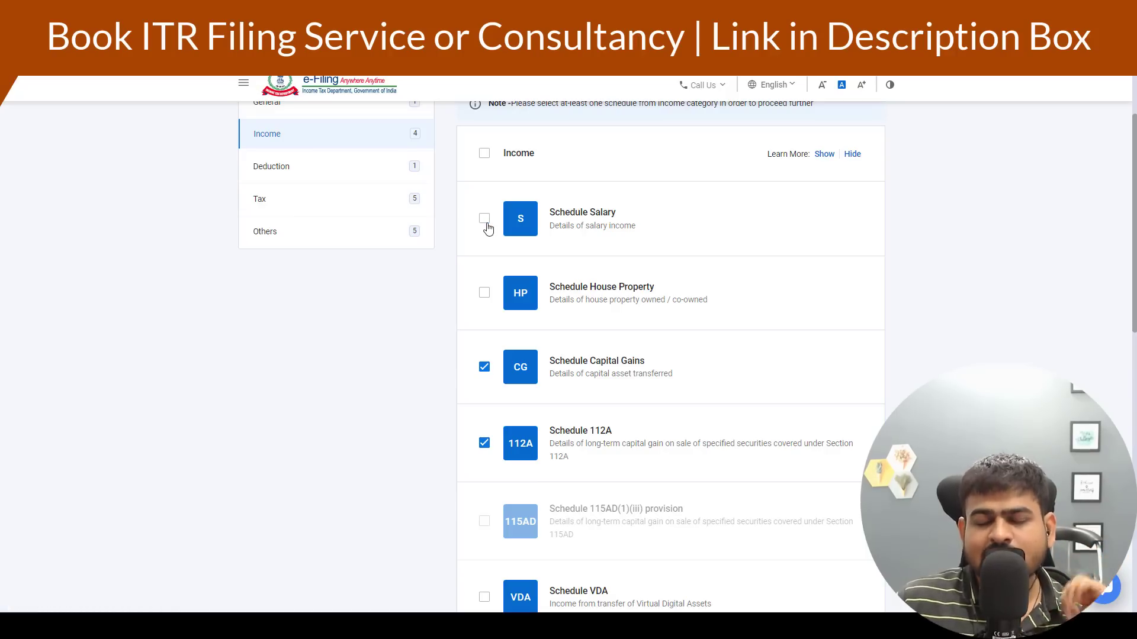
left_click(487, 230)
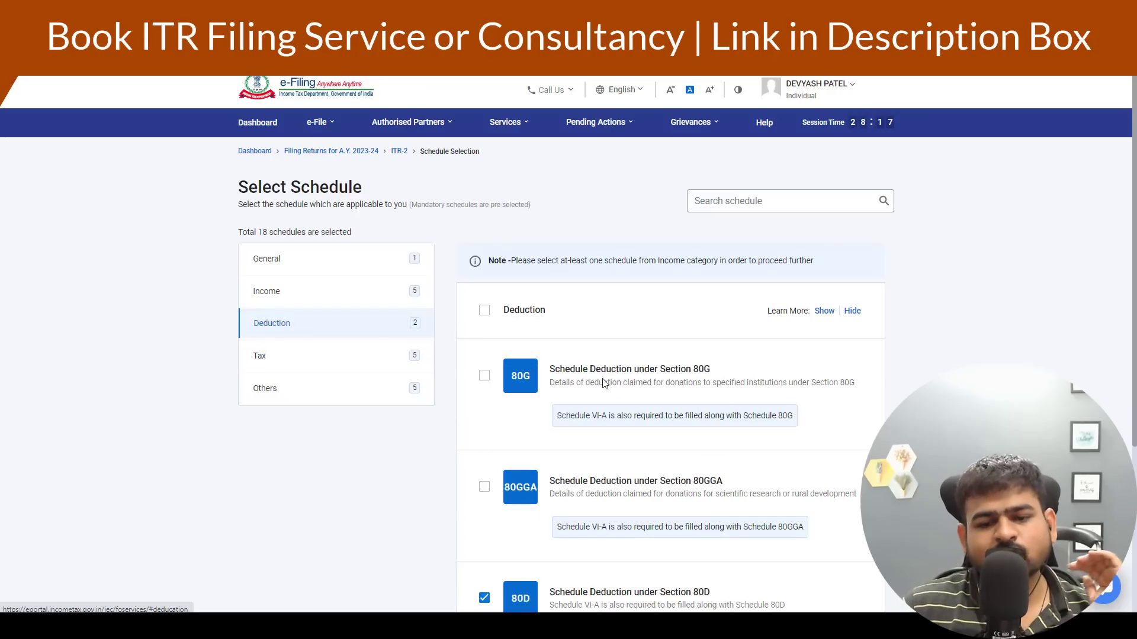
Step: Confirm the schedule selection, including the Section 80D and Chapter VI-A deduction schedules, and skip the schedule questions
scroll(608, 386, "down", 4)
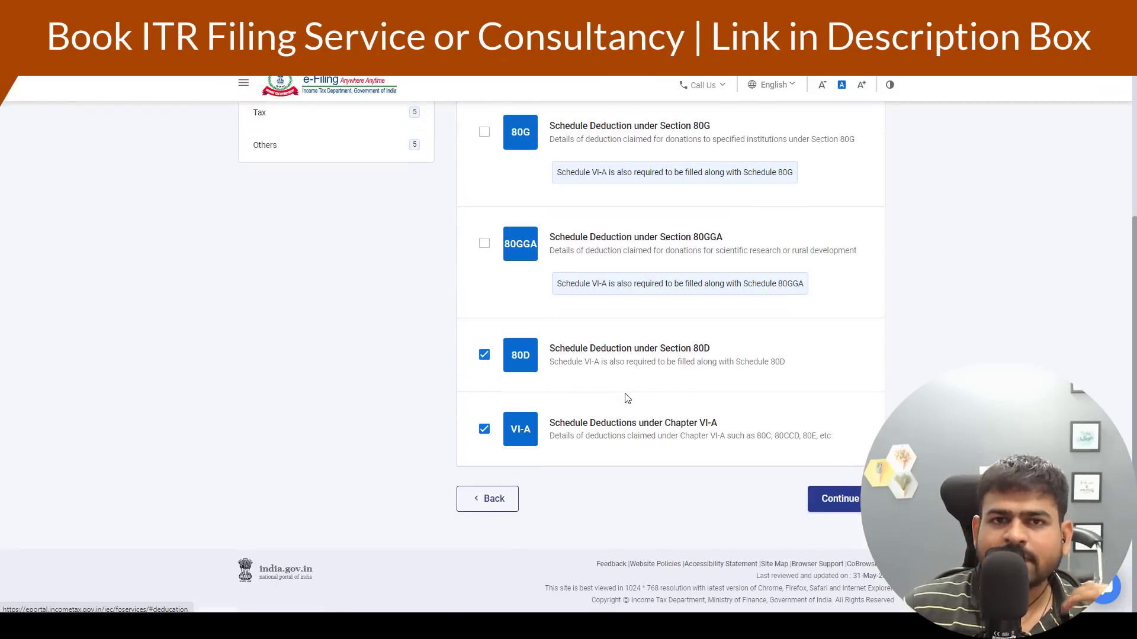
left_click_drag(584, 352, 665, 363)
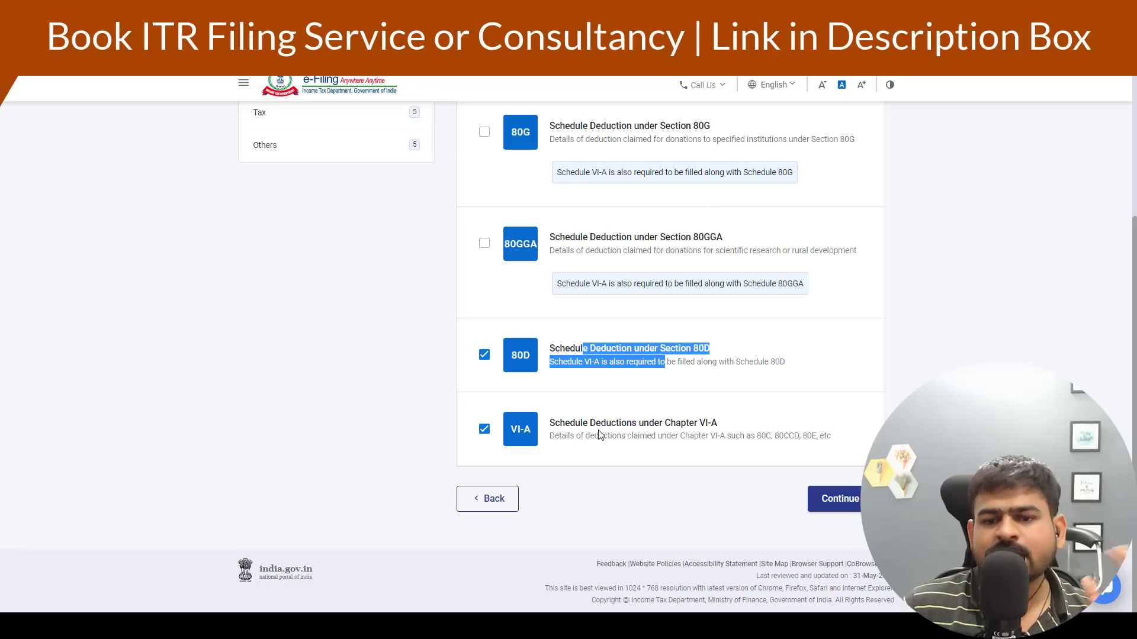
scroll(598, 430, "up", 2)
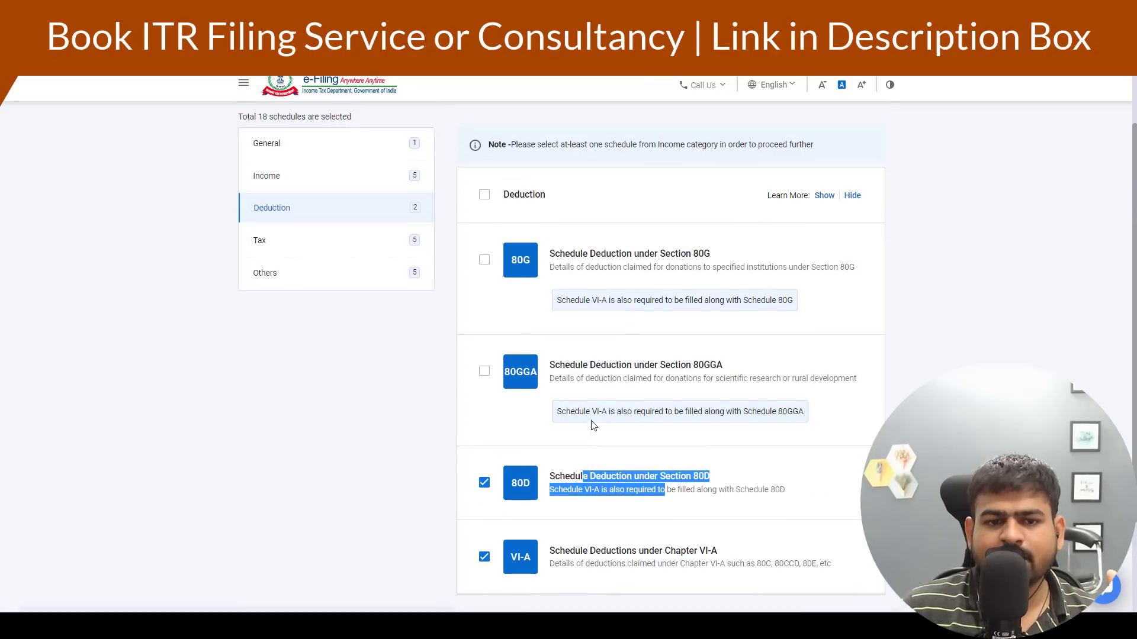
left_click_drag(632, 253, 721, 267)
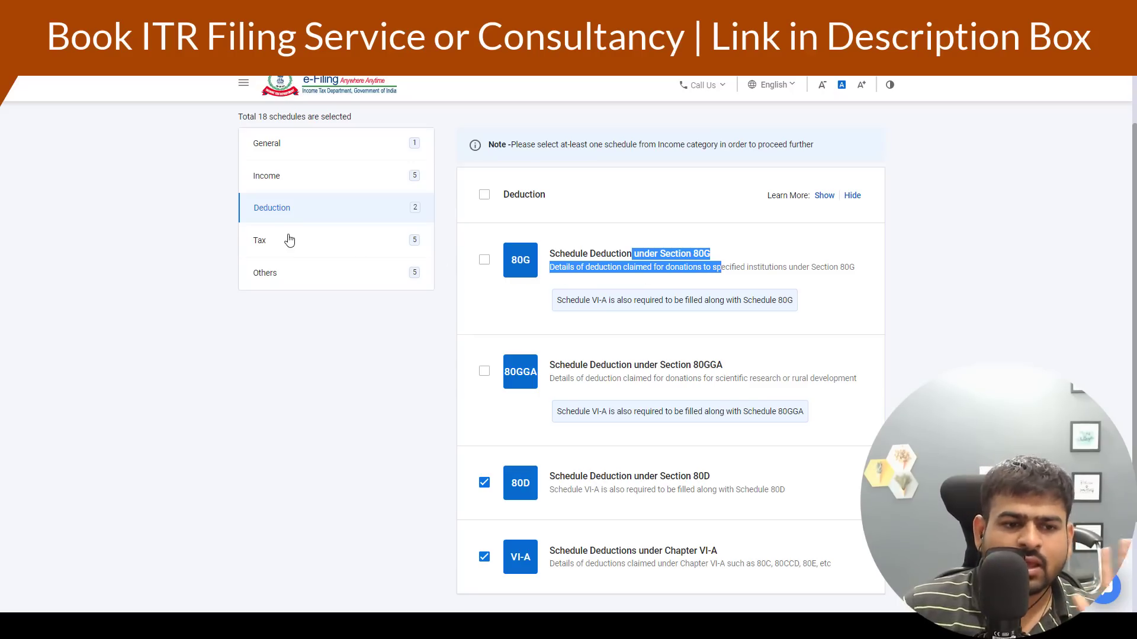
scroll(698, 279, "down", 2)
left_click(835, 498)
left_click(686, 403)
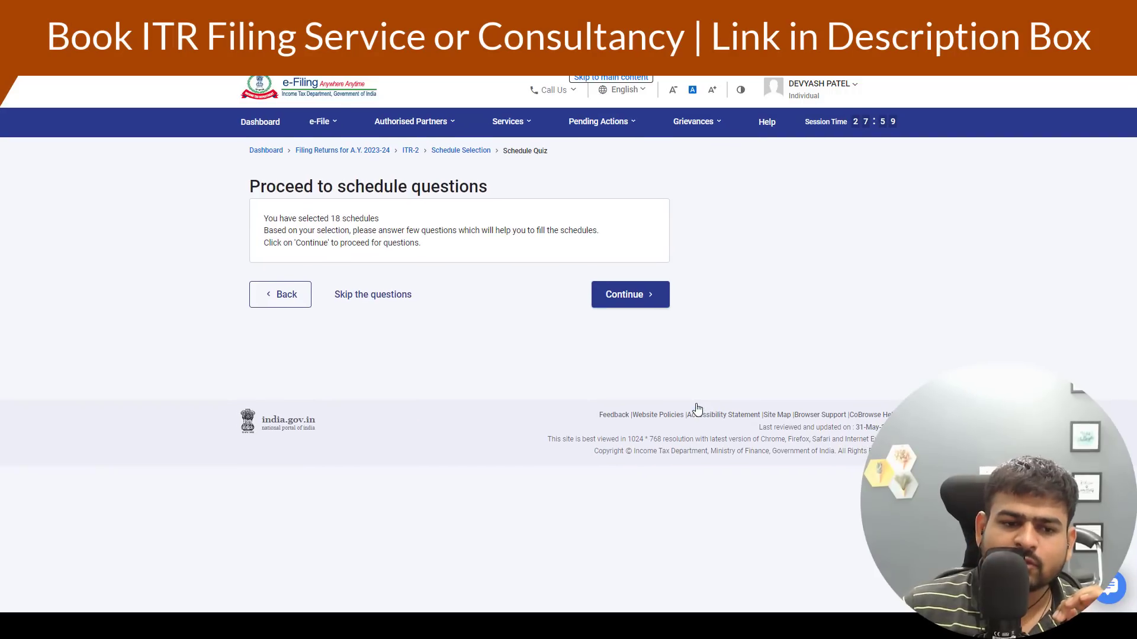
left_click(395, 302)
Step: Open Part A - General Information and answer No to opting for the new tax regime u/s 115BAC in the filing status
scroll(280, 254, "down", 10)
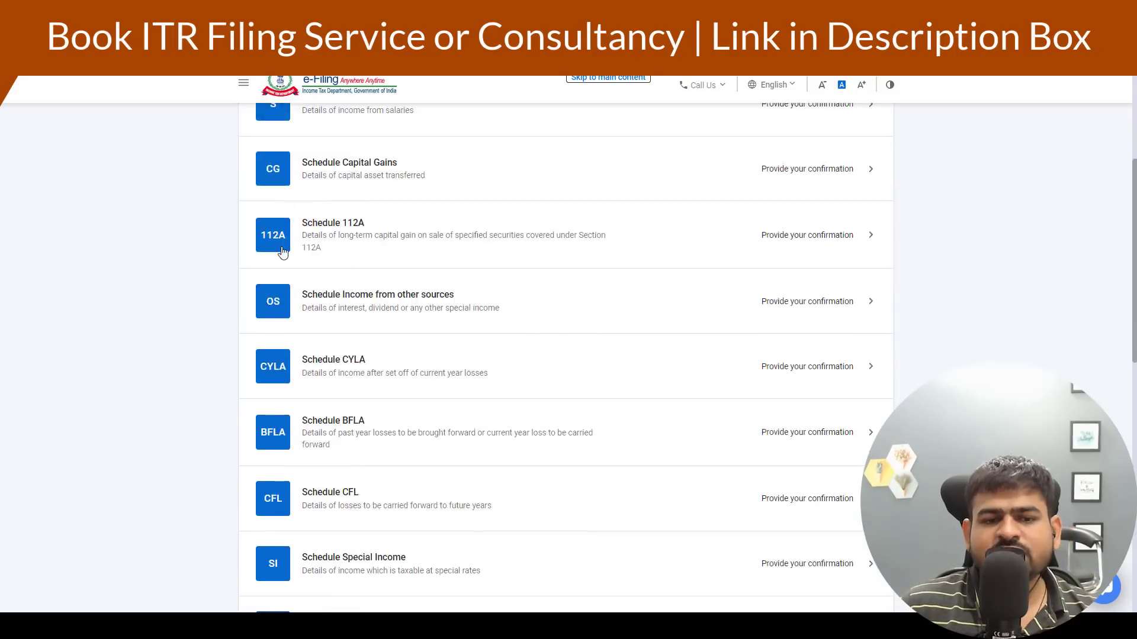
scroll(280, 255, "up", 10)
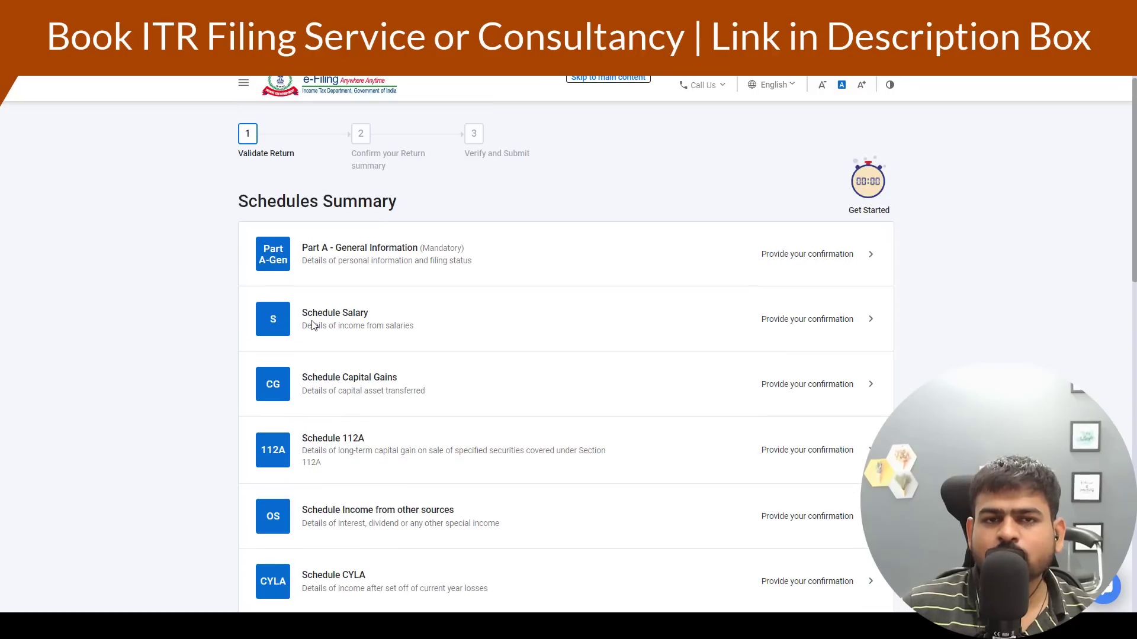
left_click(559, 269)
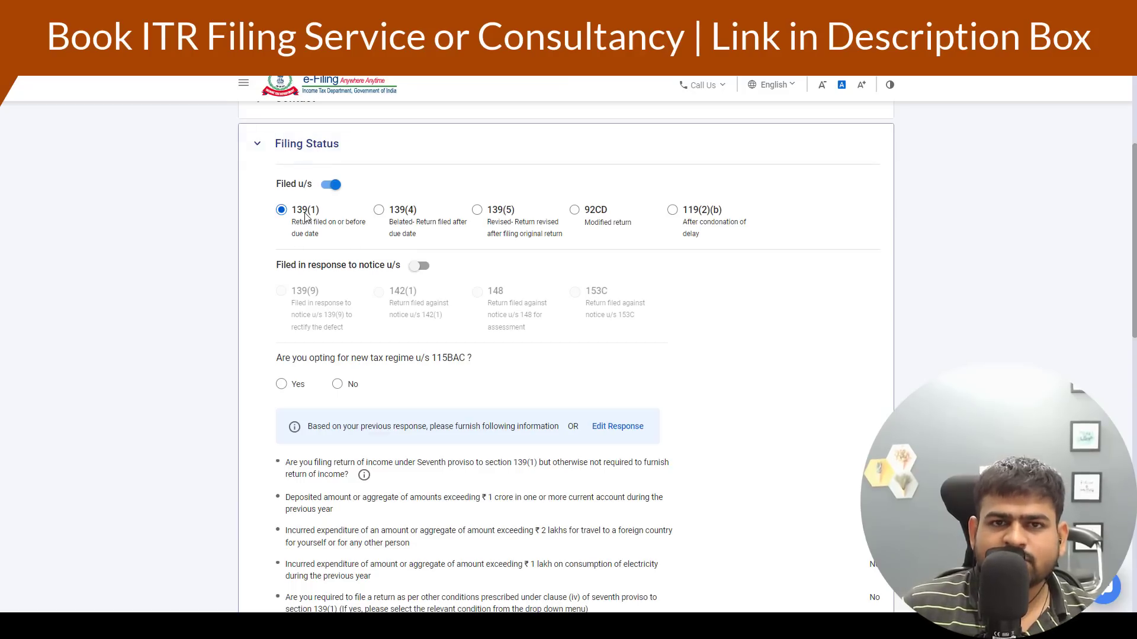
scroll(313, 237, "down", 2)
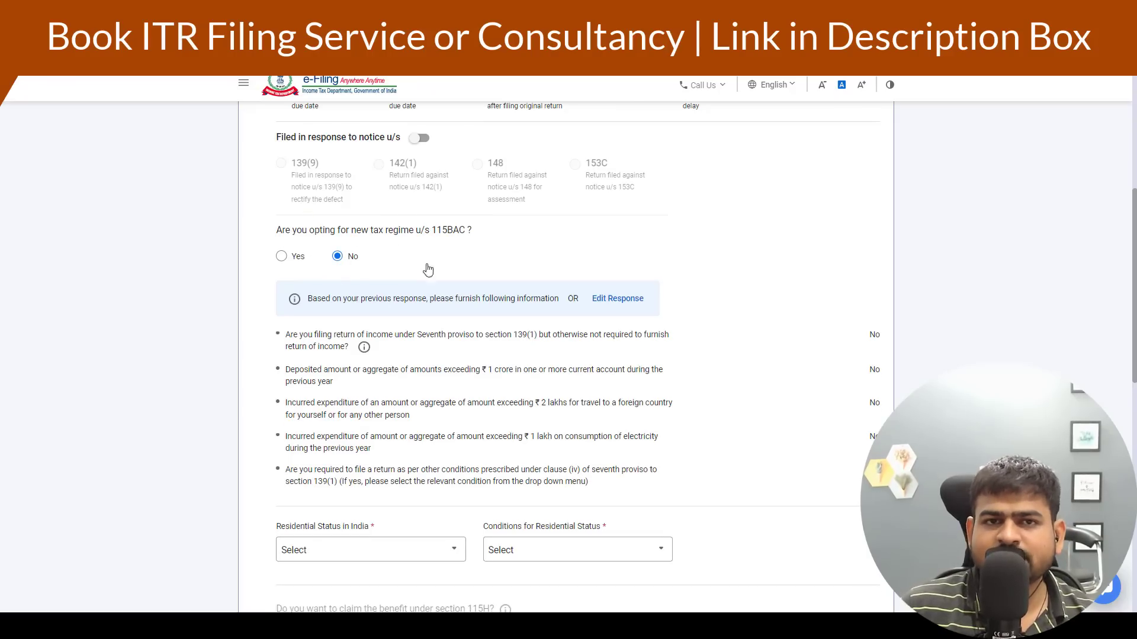
scroll(481, 273, "down", 2)
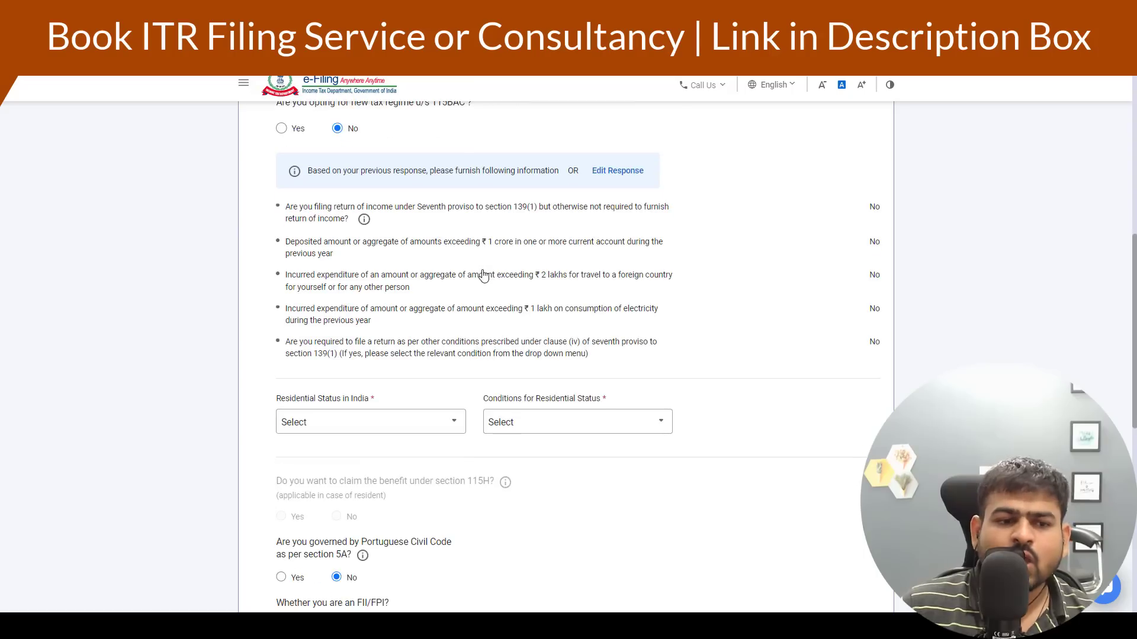
Step: Set the residential status to Resident, with the condition of being in India for 182 days or more during the previous year
scroll(379, 263, "down", 4)
left_click_drag(289, 143, 367, 157)
left_click(368, 164)
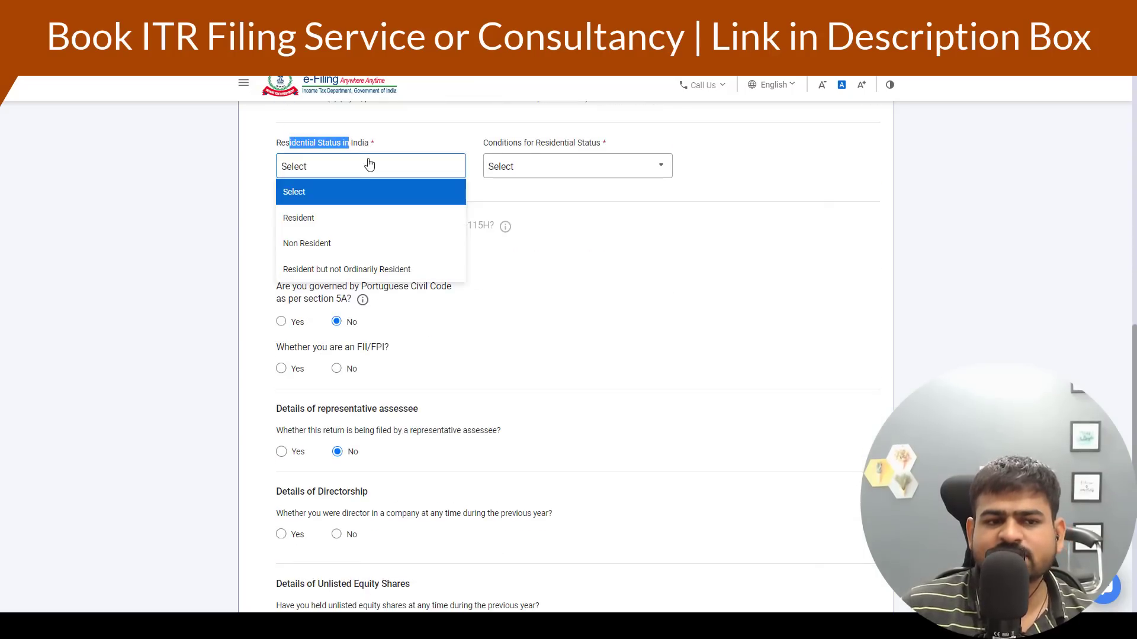
left_click(339, 220)
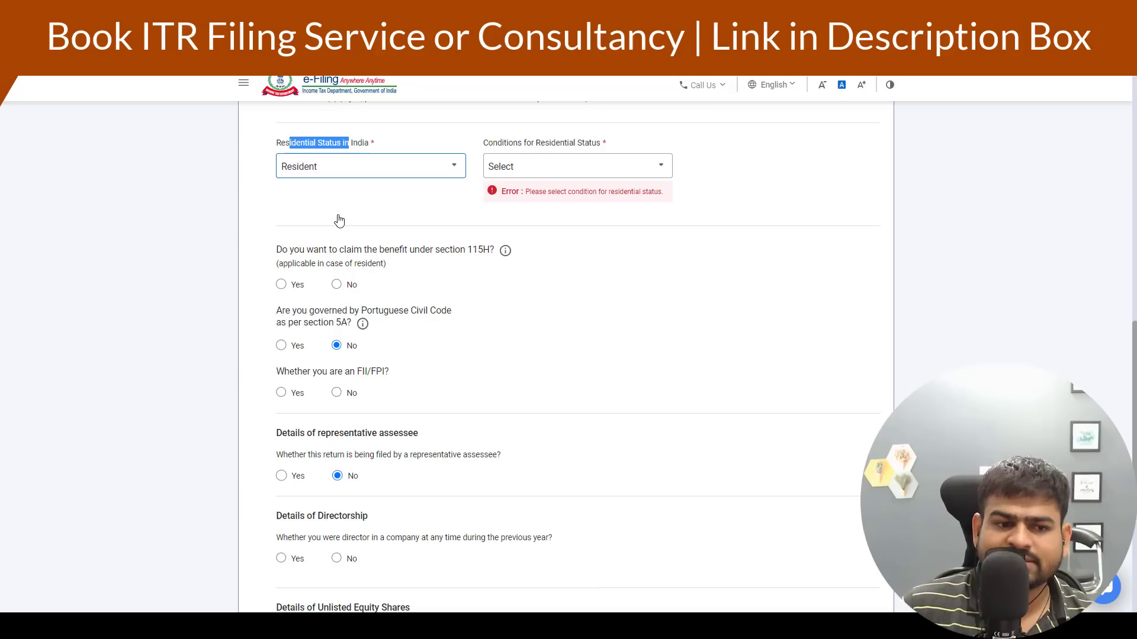
left_click(536, 168)
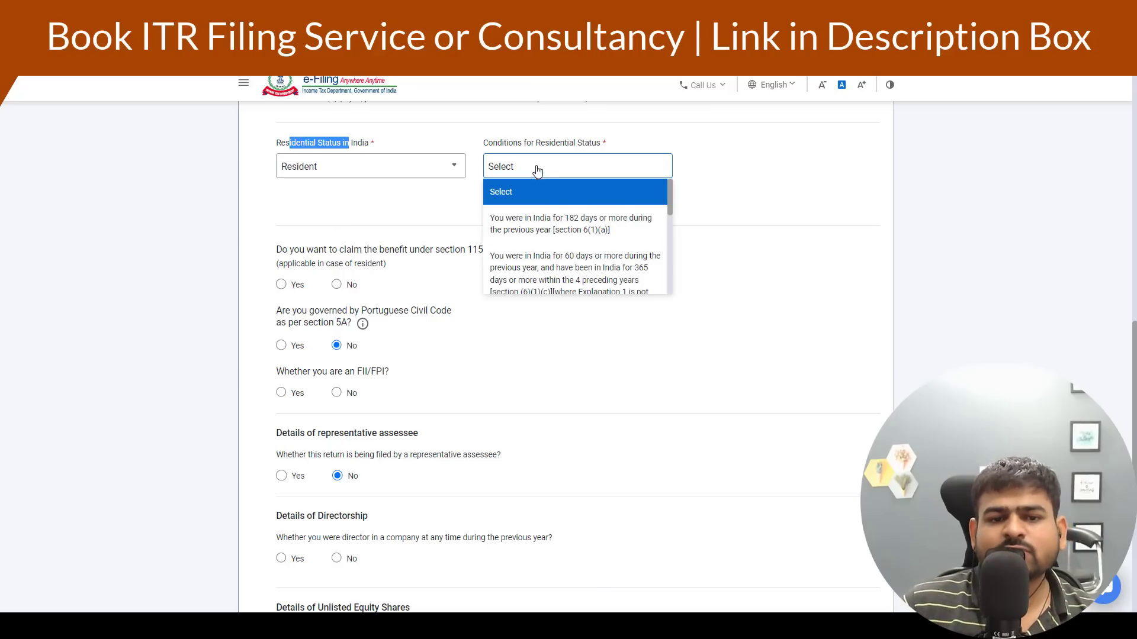
left_click(581, 231)
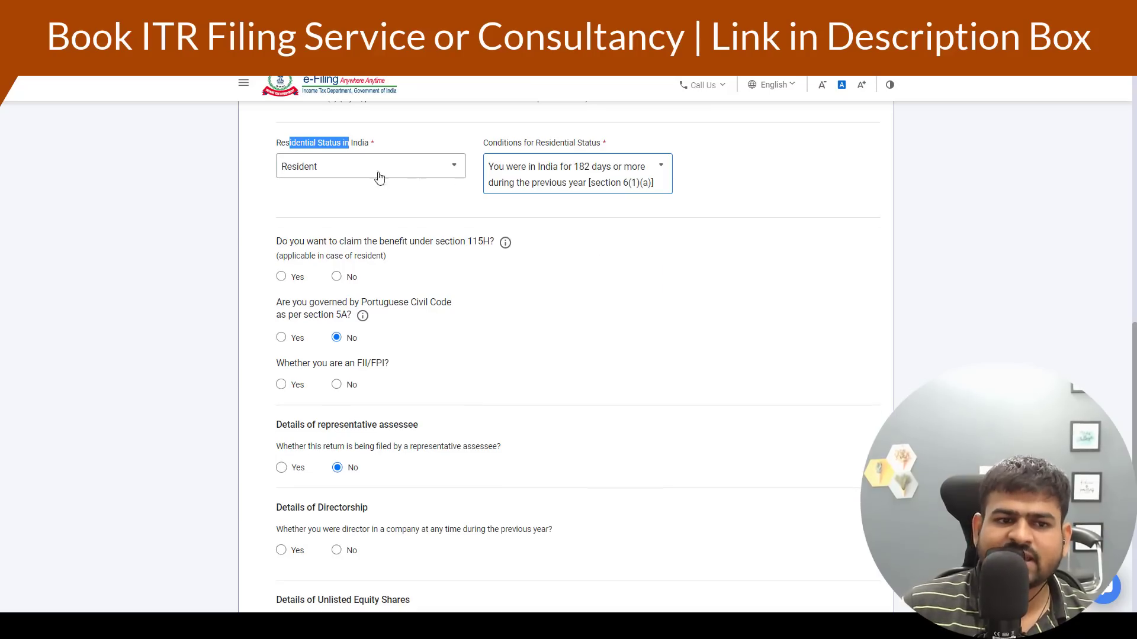
Step: Answer No to claiming the benefit under section 115H
scroll(368, 182, "down", 2)
left_click_drag(319, 114, 407, 118)
left_click(337, 150)
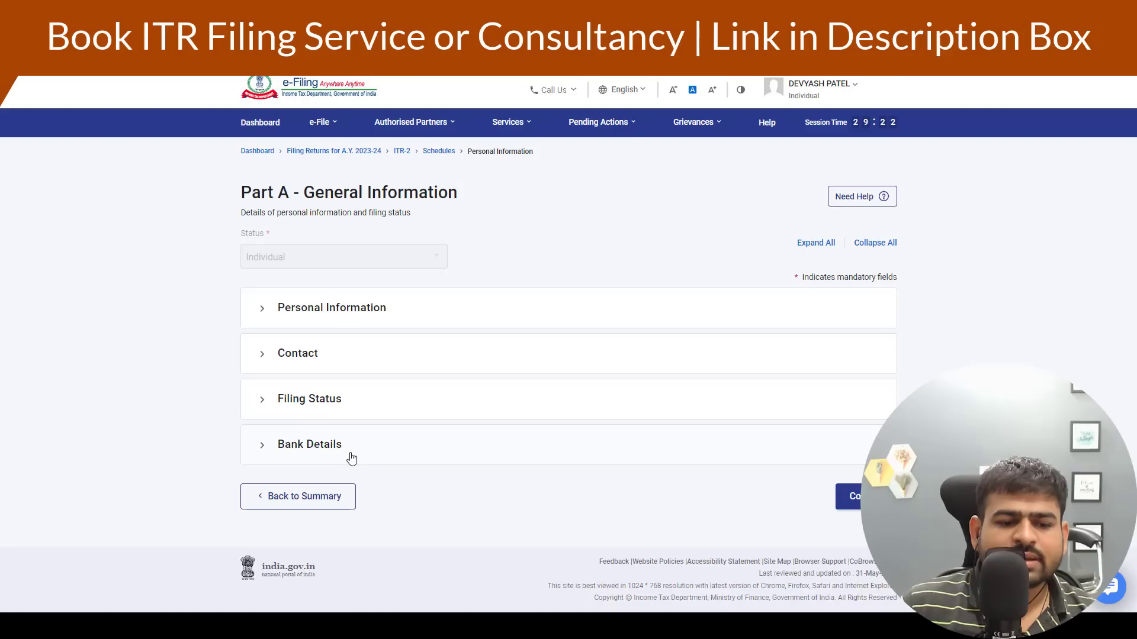
Step: Review the bank details and the account nominated for refund, and confirm Part A - General Information
left_click(350, 460)
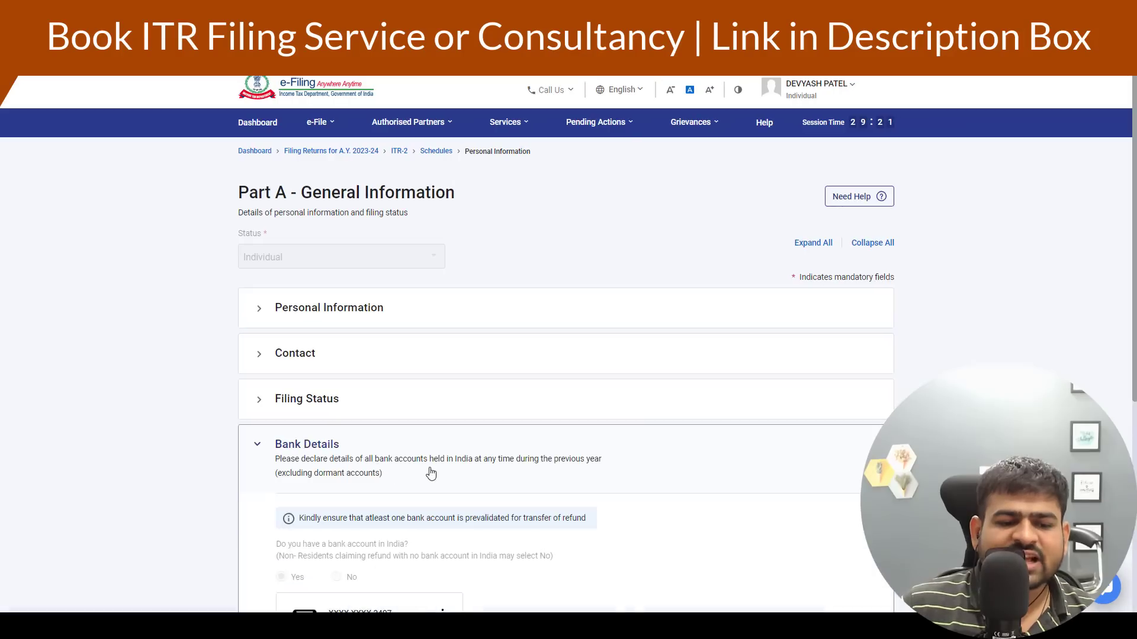
scroll(426, 471, "down", 5)
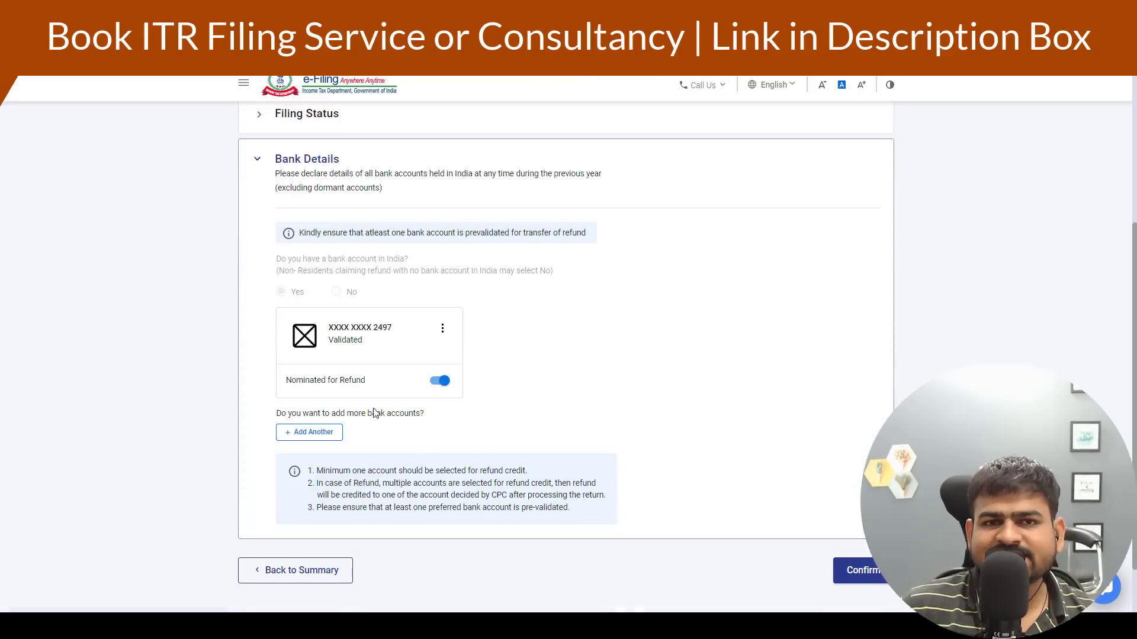
scroll(519, 374, "down", 2)
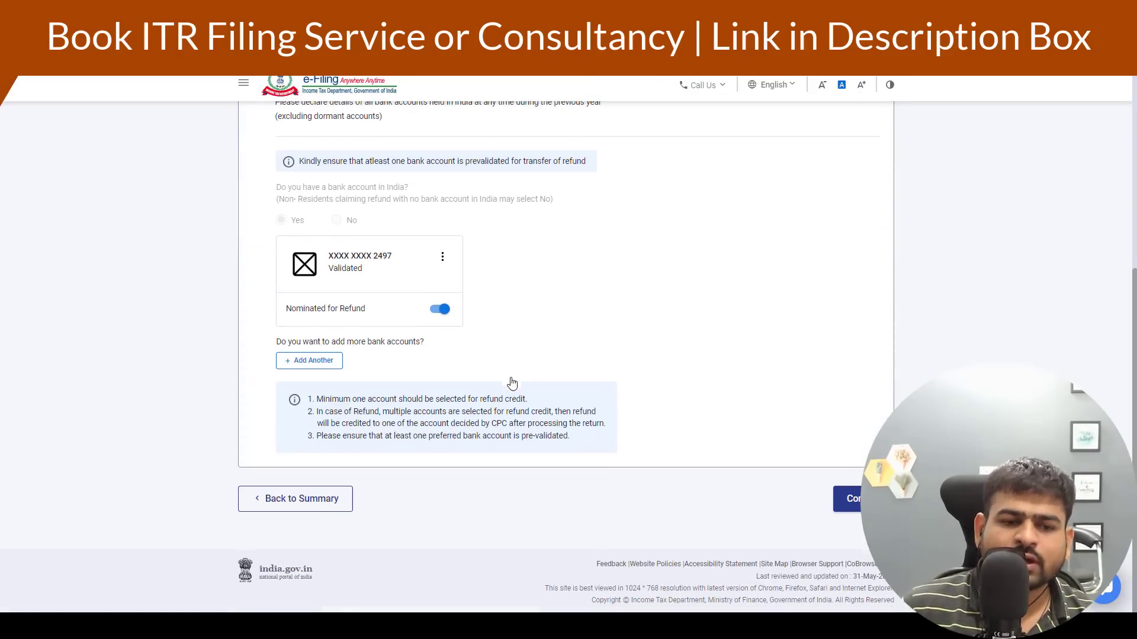
left_click(853, 500)
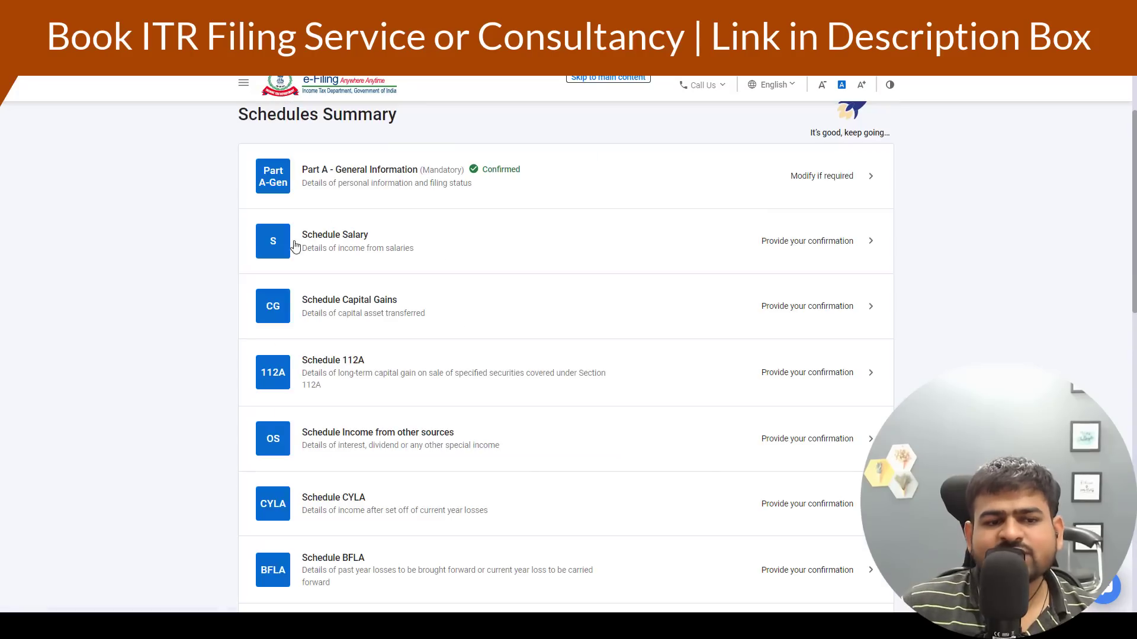
Step: Open Schedule Salary and start a new employer entry under Gross Salary
left_click(479, 240)
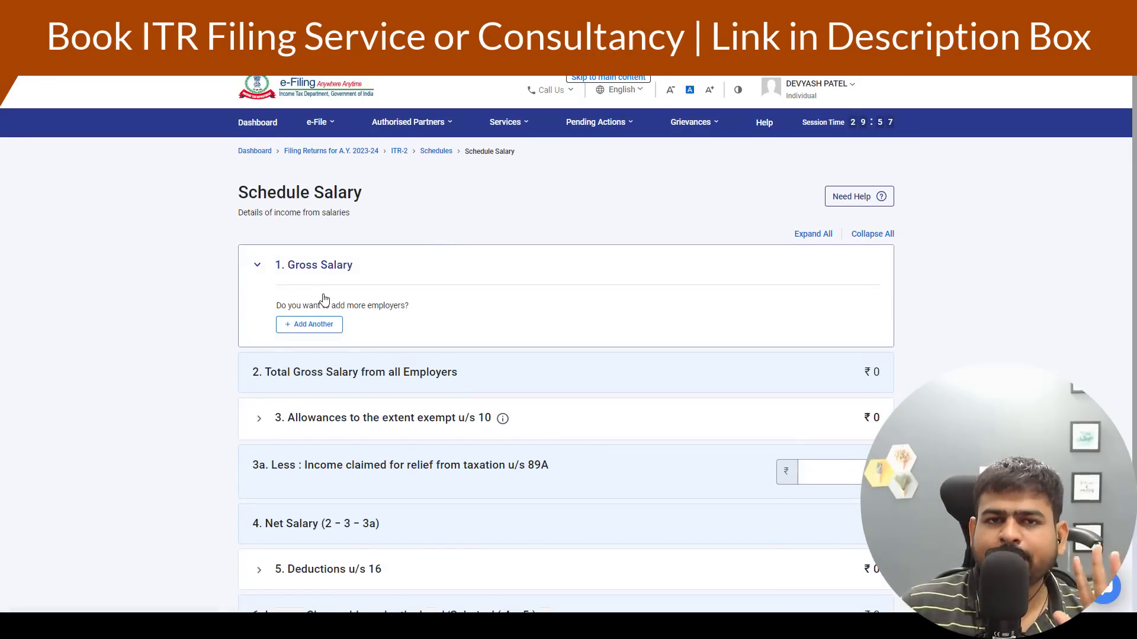
left_click(339, 327)
left_click(347, 260)
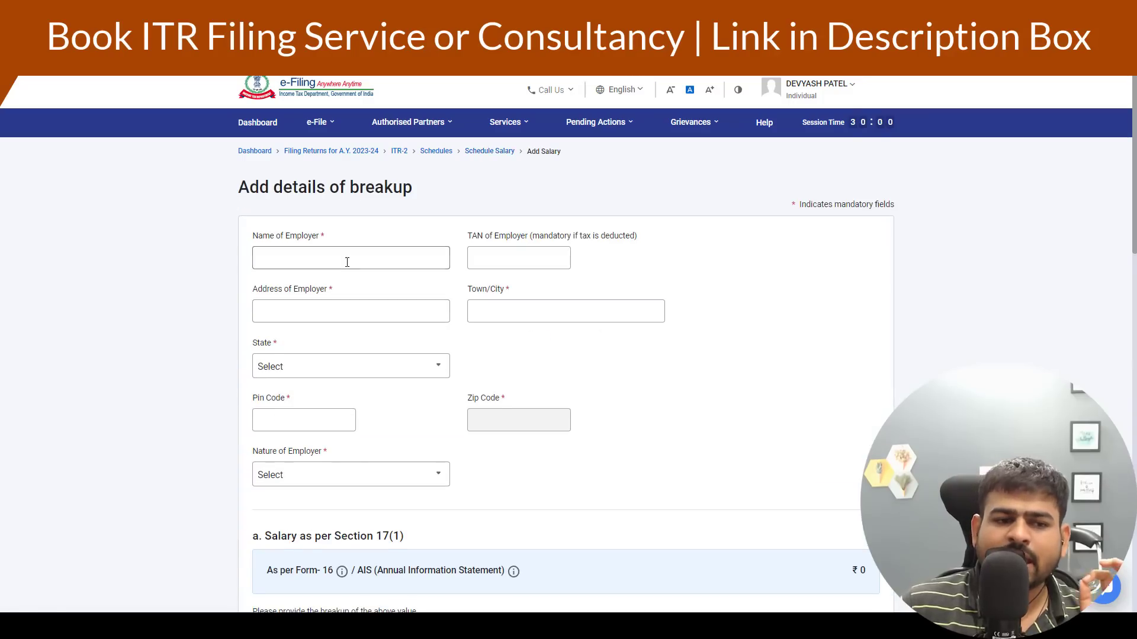
Step: Enter the Section 17(1) salary breakup as Basic salary of 6,00,000 and add the employer entry
scroll(347, 263, "down", 7)
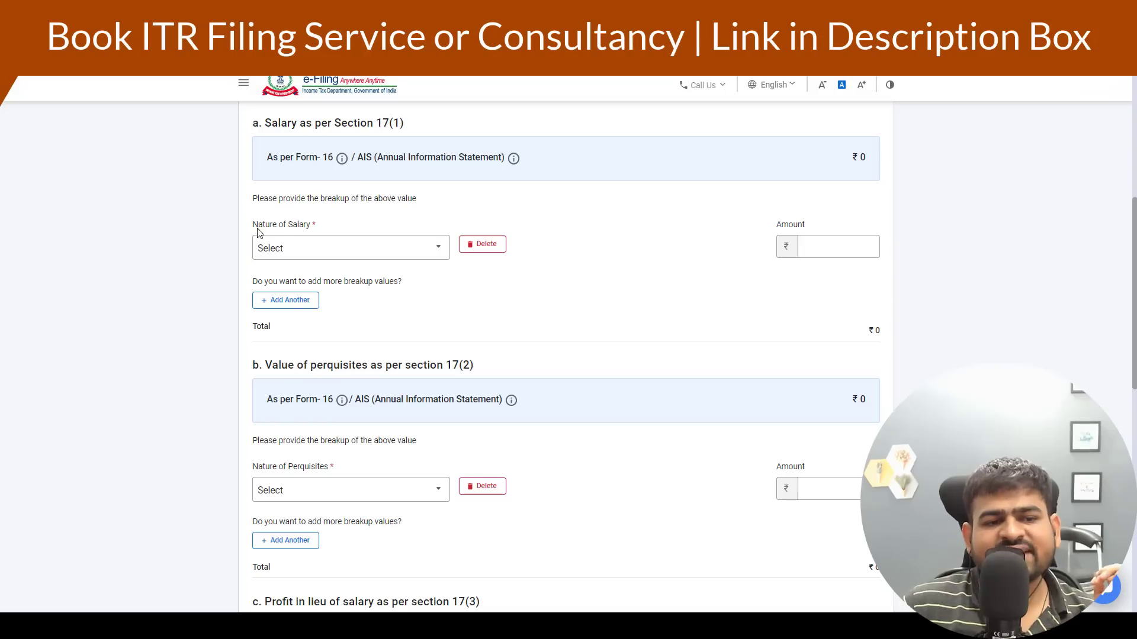
left_click_drag(259, 230, 304, 238)
left_click(326, 251)
left_click(297, 327)
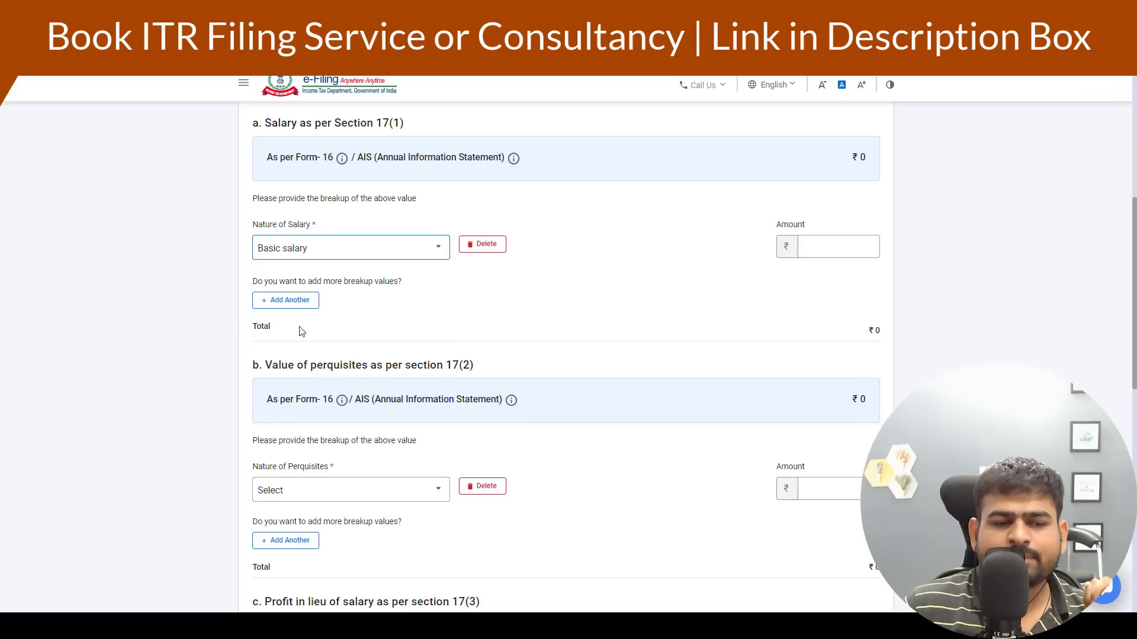
left_click(856, 253)
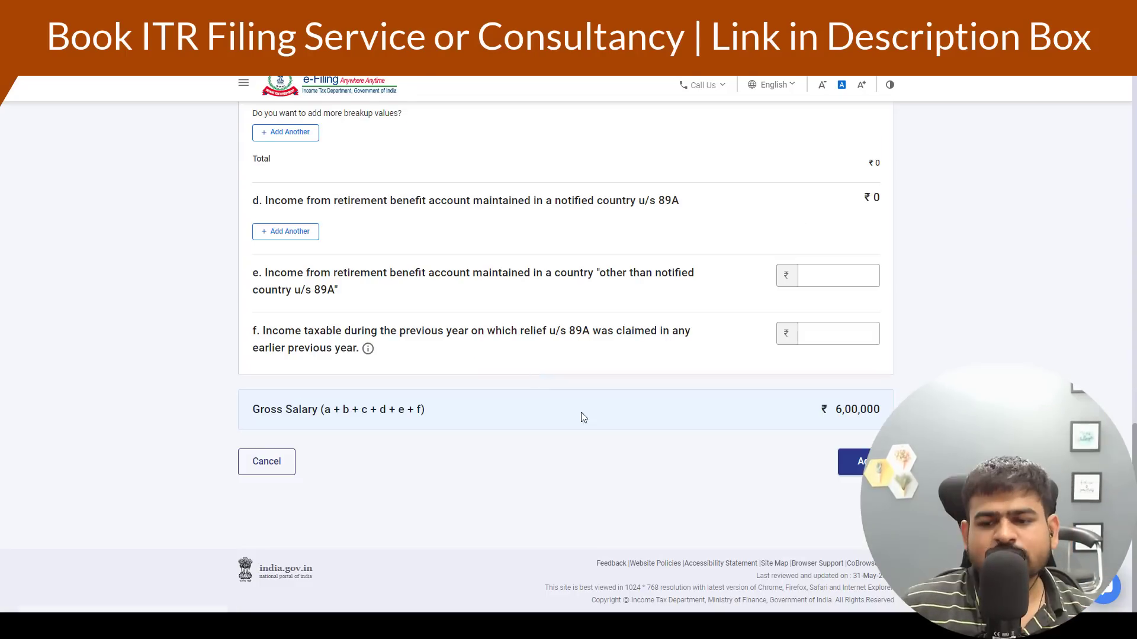
left_click(841, 469)
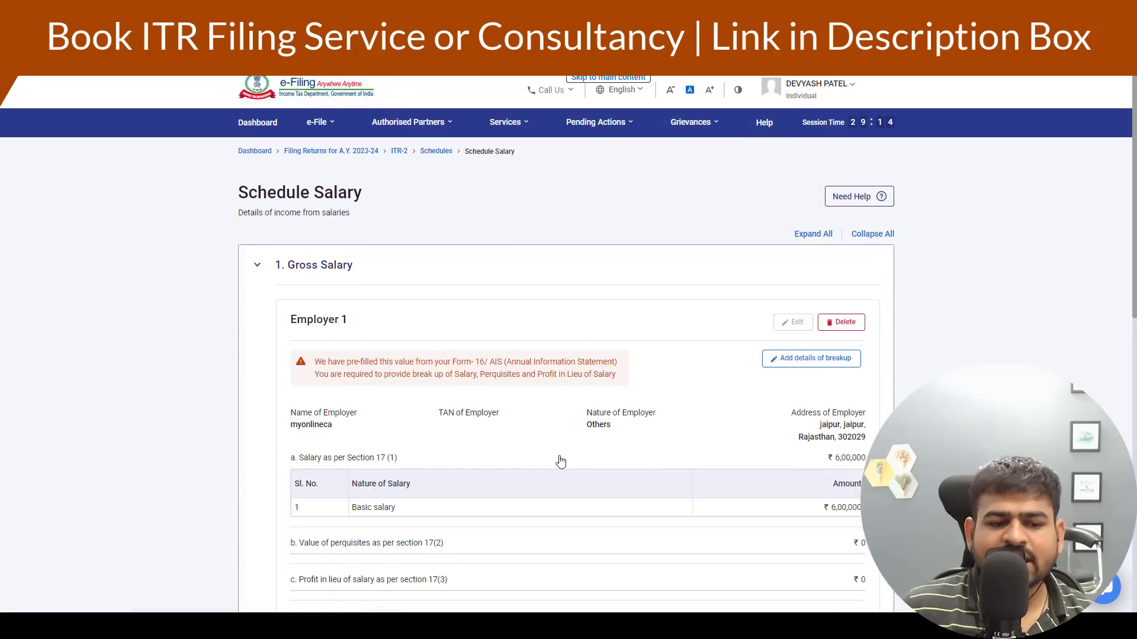
Step: Try to add Sec 10(13A)-House Rent Allowance as an exempt allowance u/s 10 in Schedule Salary
scroll(549, 452, "down", 10)
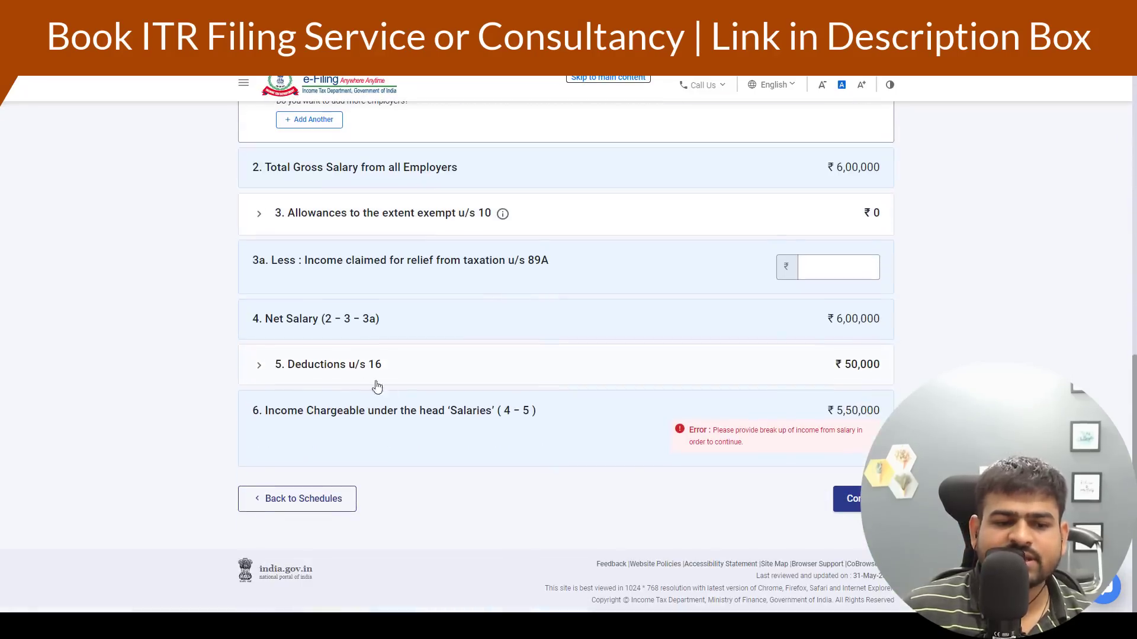
left_click(259, 232)
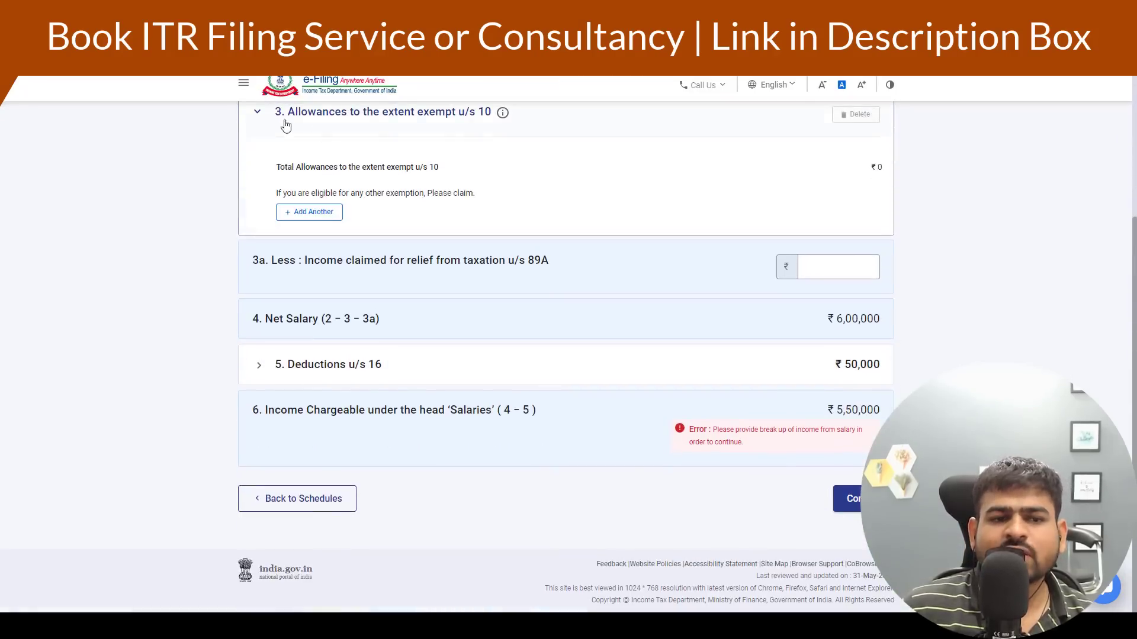
left_click(332, 217)
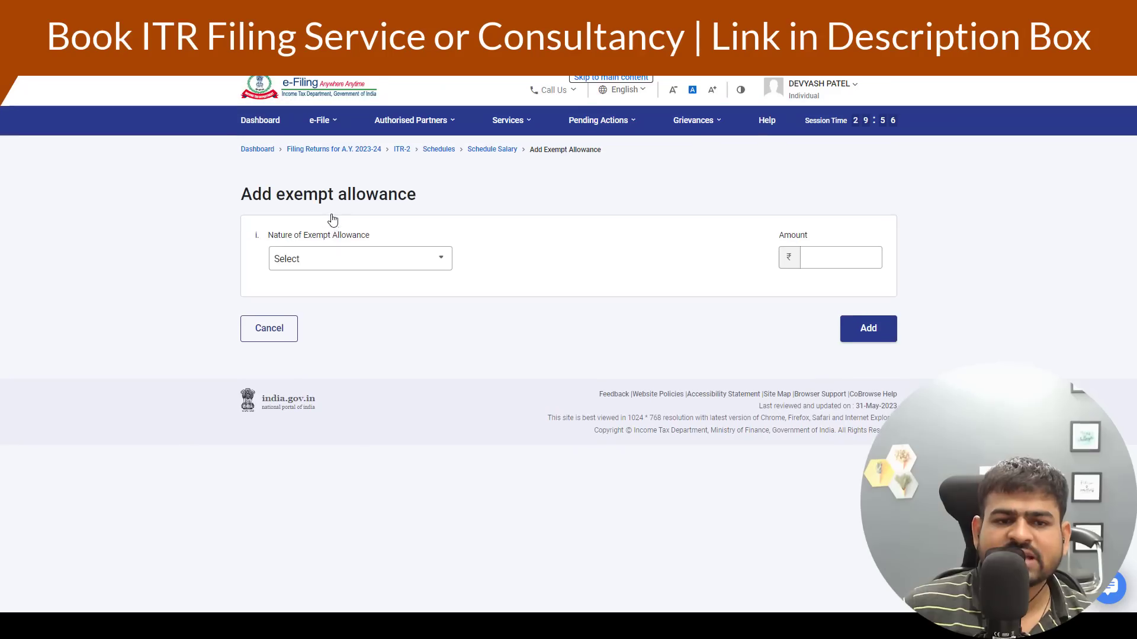
left_click(357, 273)
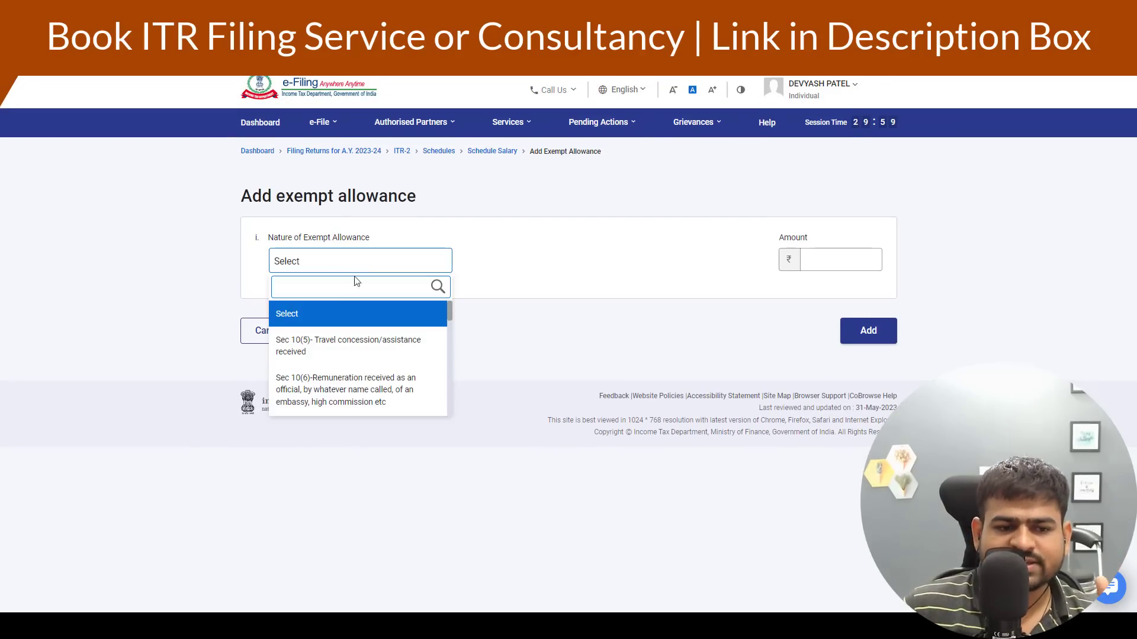
scroll(325, 392, "down", 5)
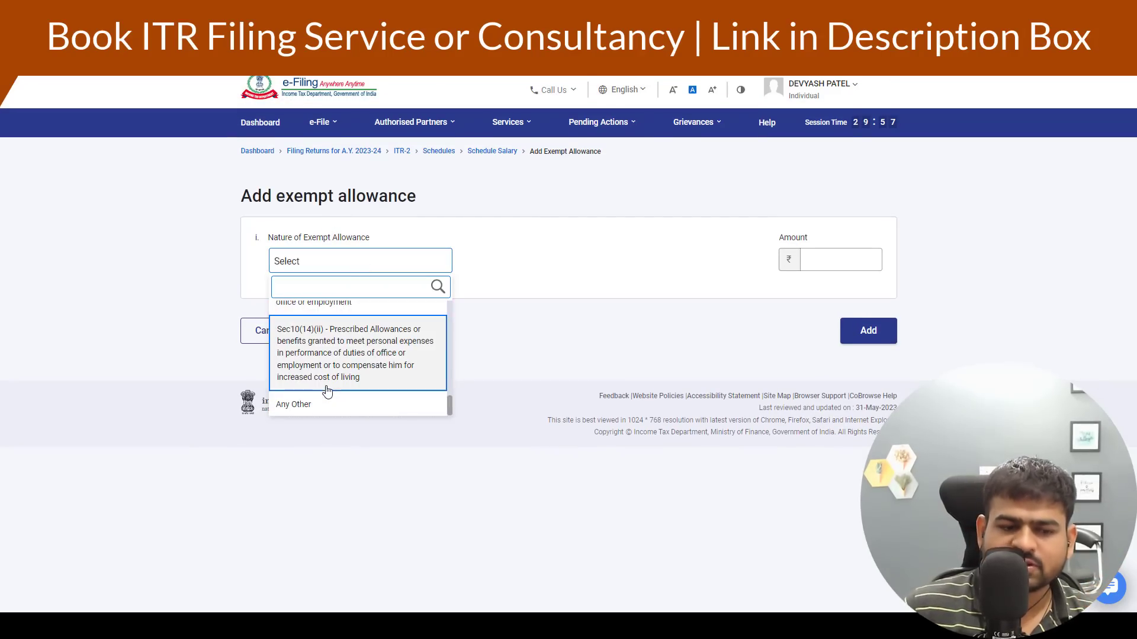
scroll(325, 392, "up", 5)
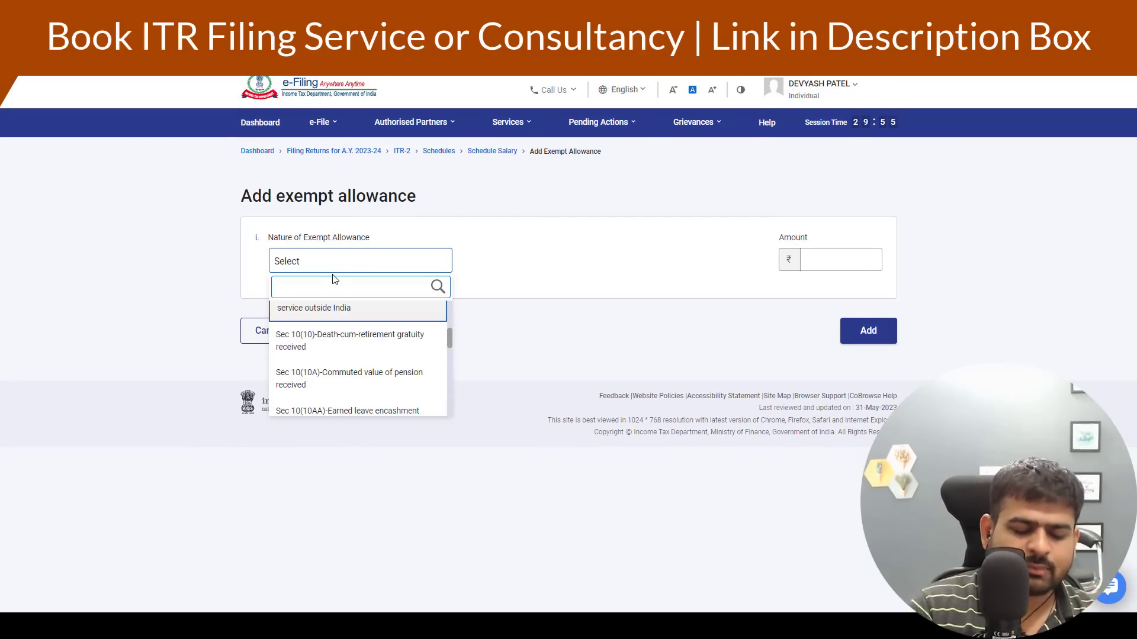
type("home")
key("BackSpace")
key("BackSpace")
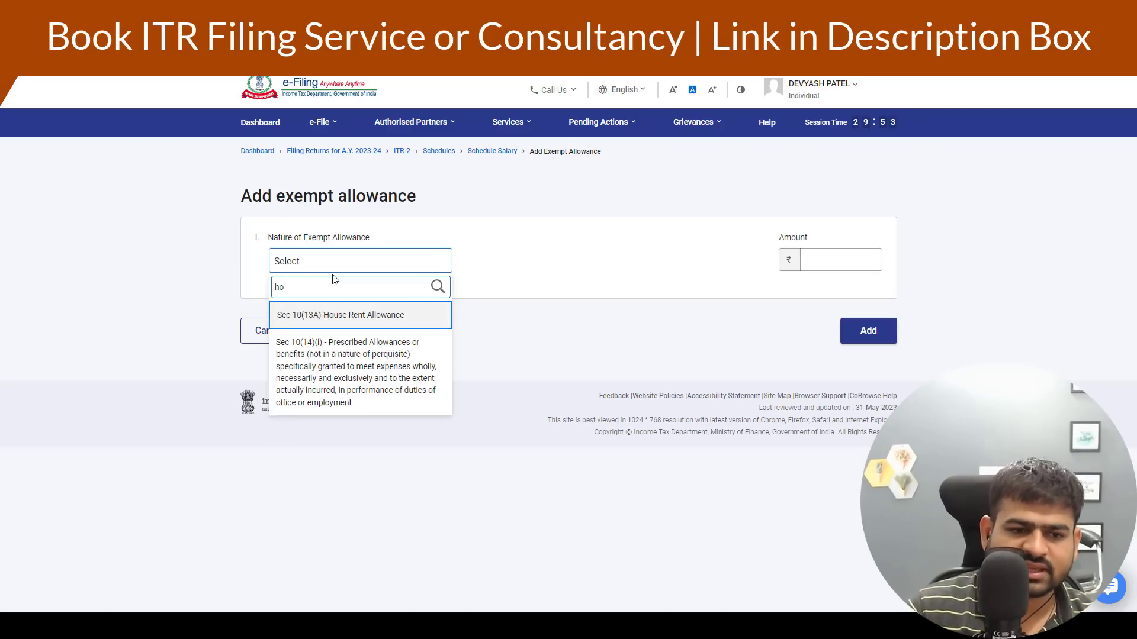
left_click(348, 325)
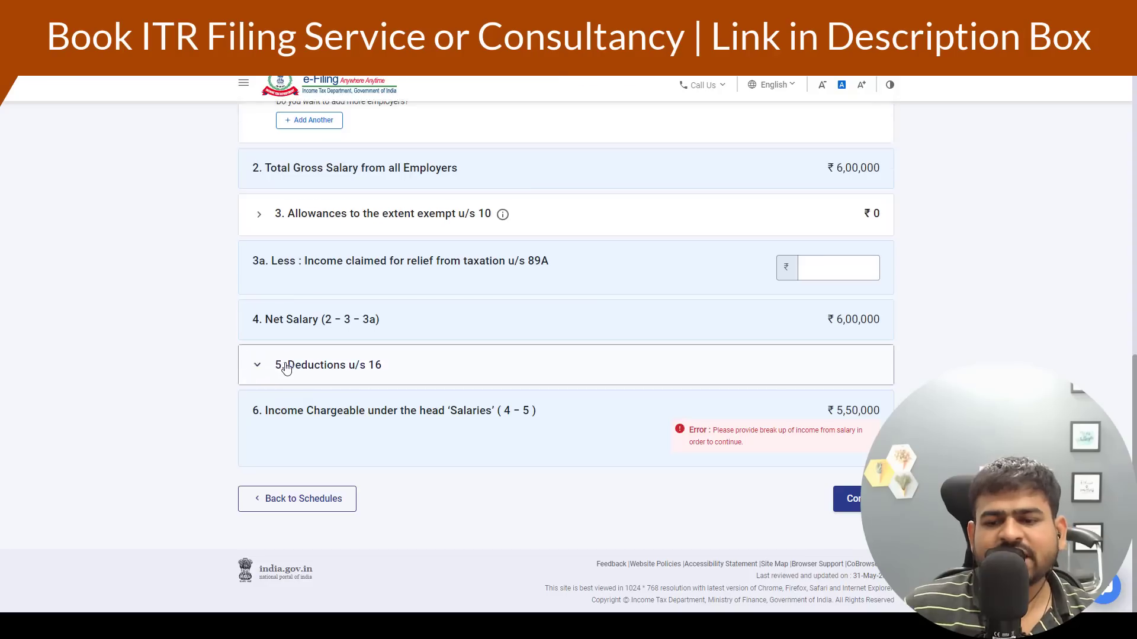
Step: Review the standard deduction and professional tax under Deductions u/s 16, cancel the edit, and confirm Schedule Salary
left_click(867, 358)
left_click_drag(843, 323, 898, 327)
left_click_drag(869, 457, 852, 457)
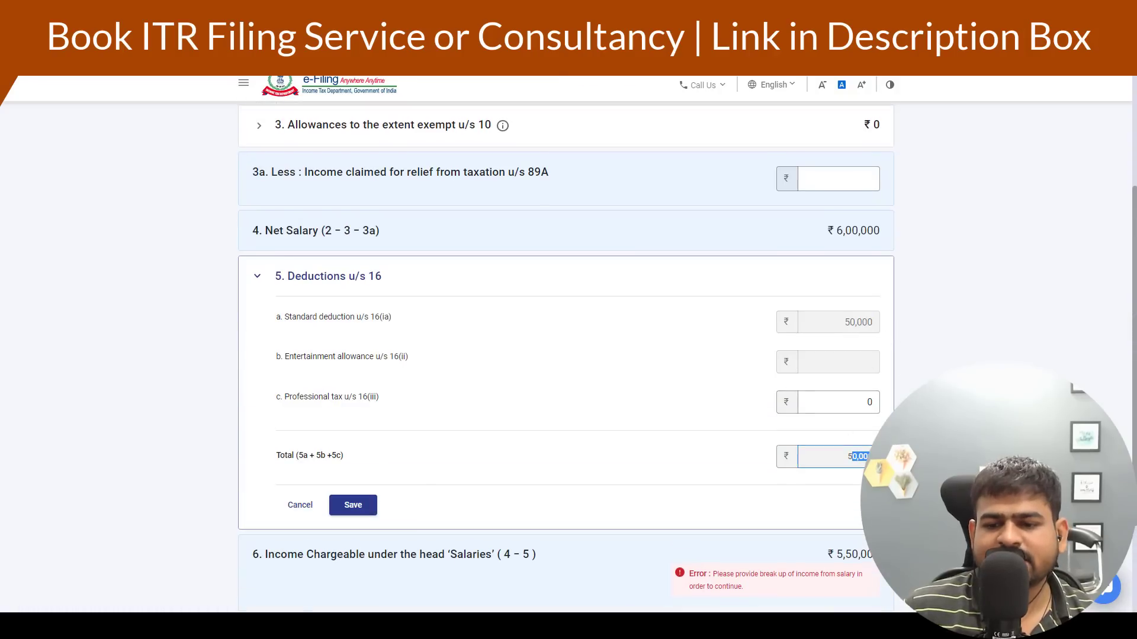
left_click(851, 405)
key("BackSpace")
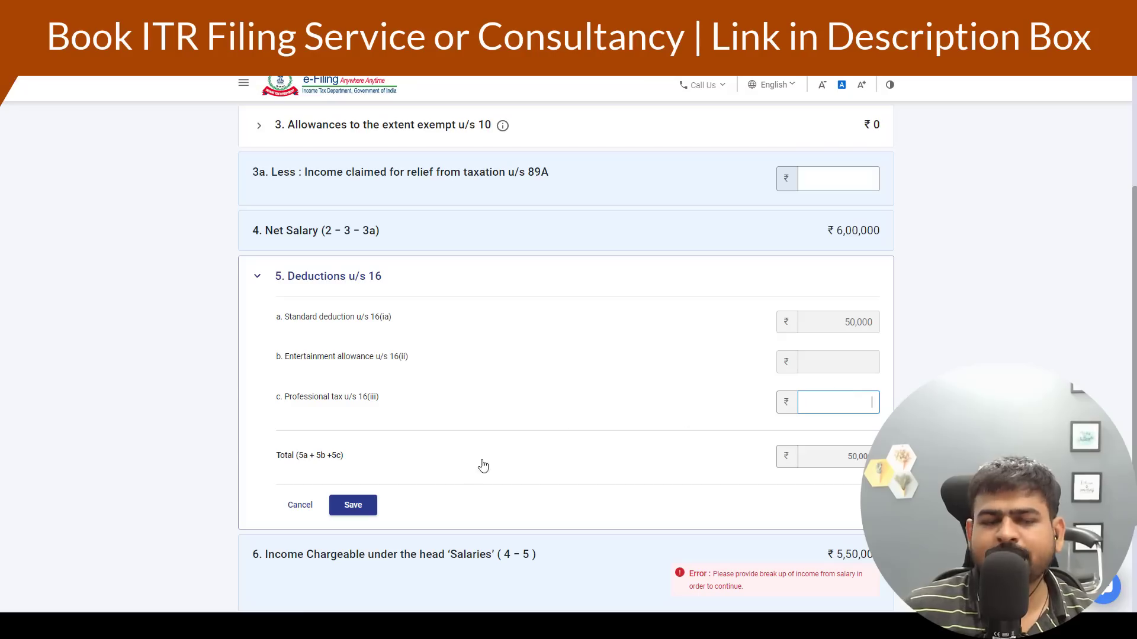
left_click(299, 513)
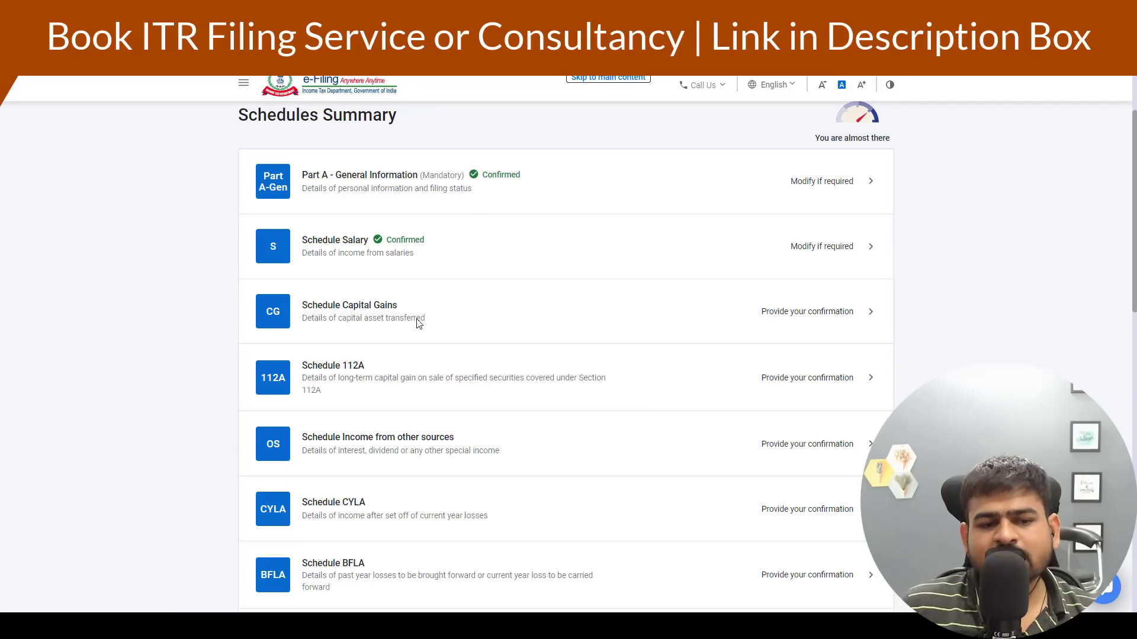
Step: Open Schedule Capital Gains, select the STT-paid equity share types under section 111A and section 112A, and continue to the asset details
left_click(467, 320)
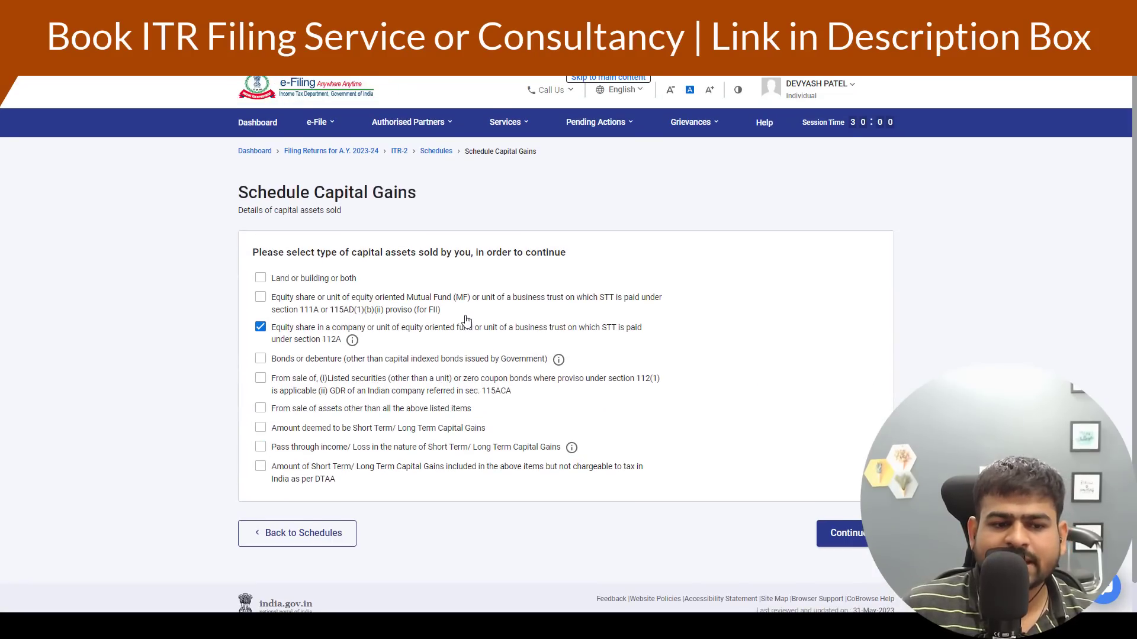
left_click(259, 333)
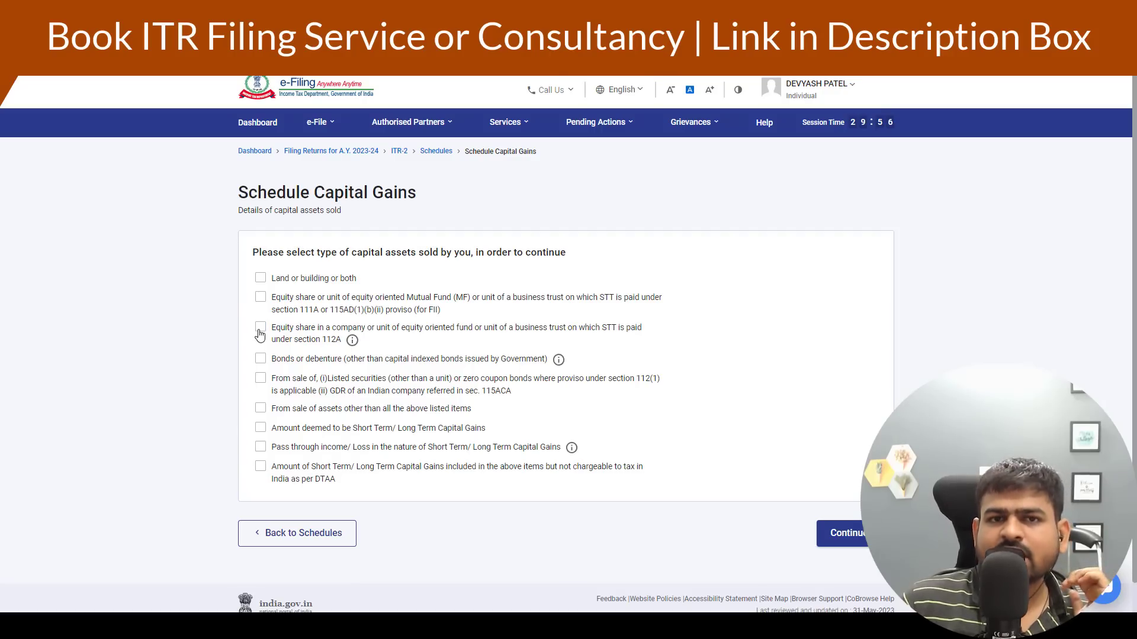
left_click(261, 299)
left_click_drag(299, 310, 317, 348)
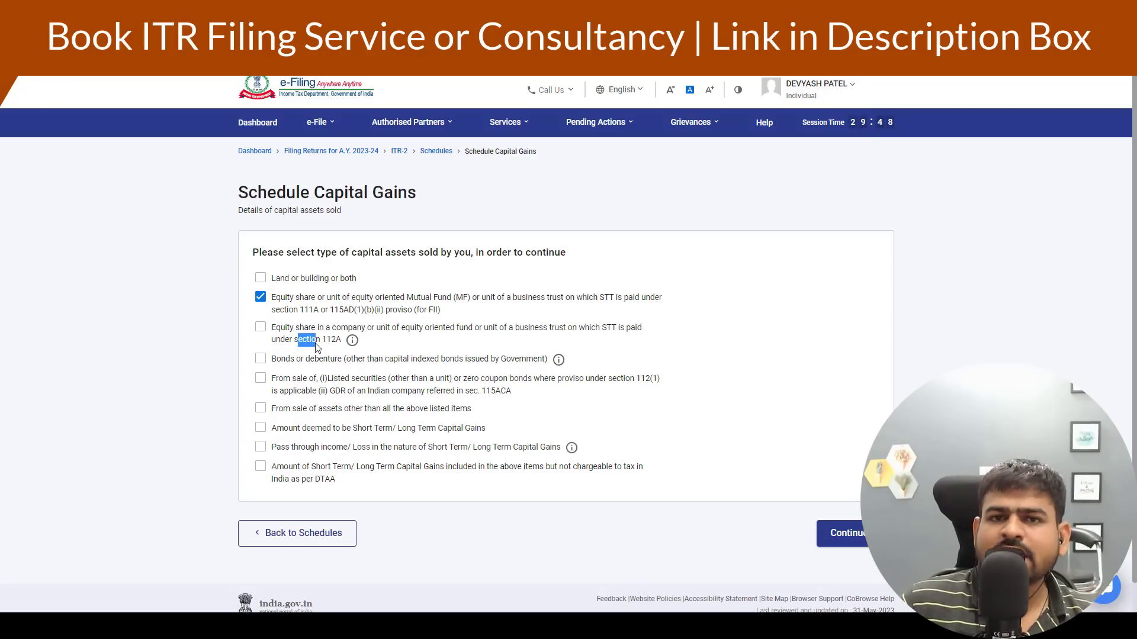
left_click(262, 330)
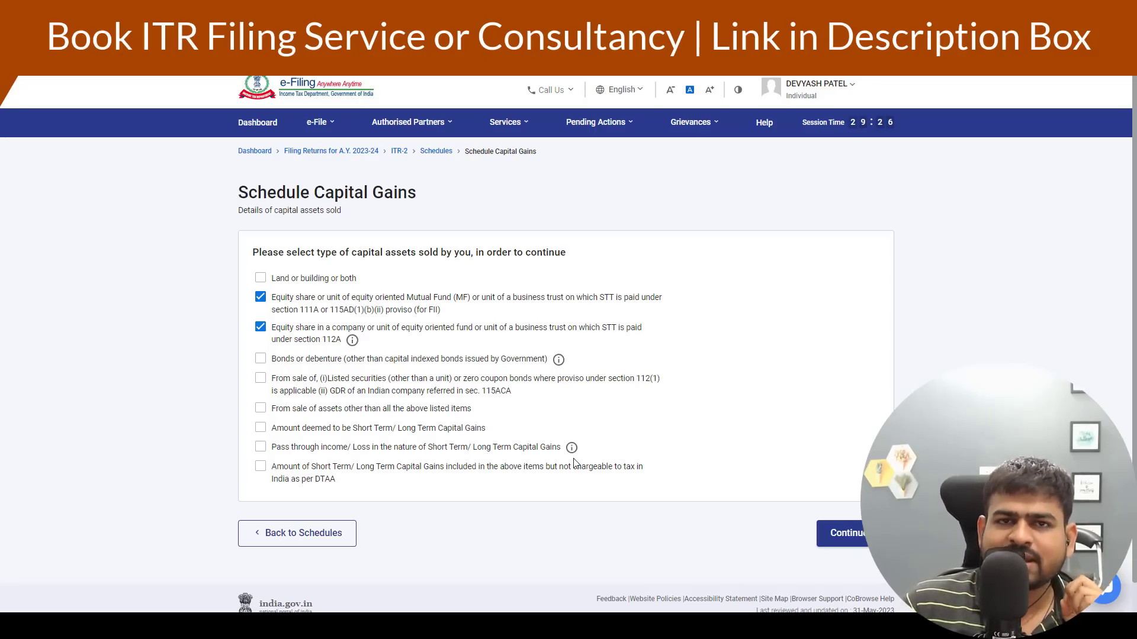
left_click(840, 533)
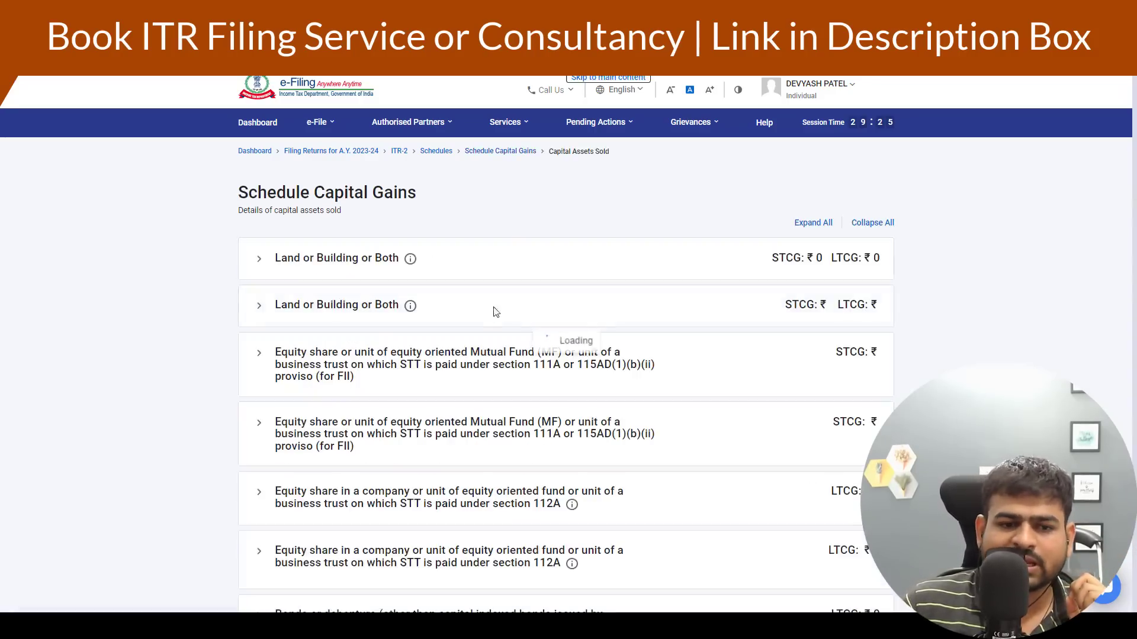
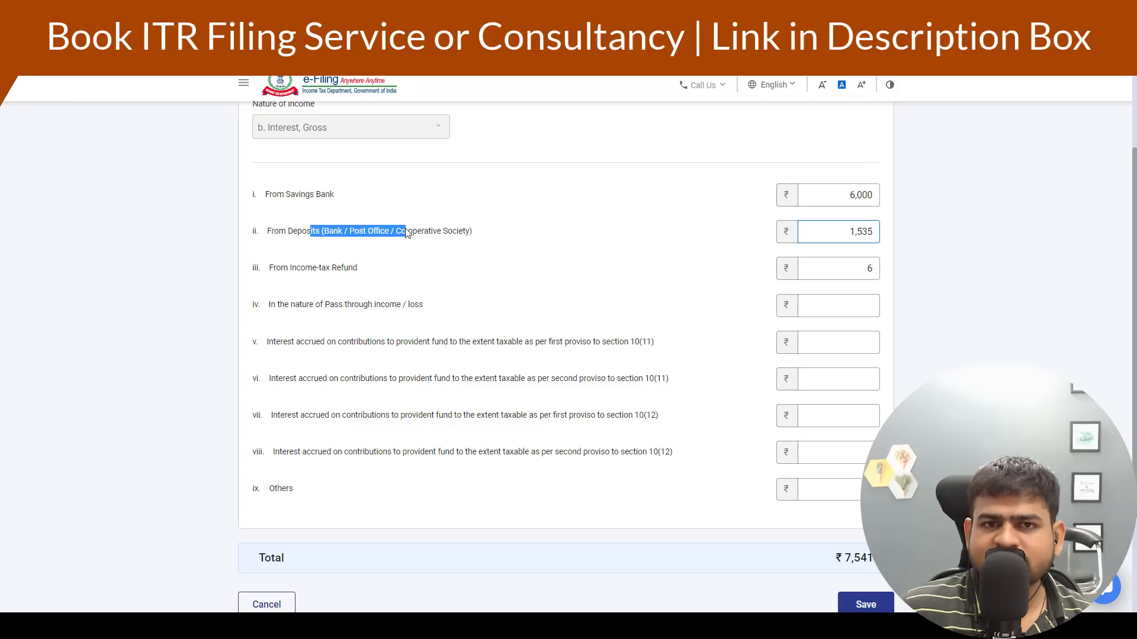
Step: Review the interest from deposits in the Interest, Gross entry and return to the Schedule Other Sources overview
left_click_drag(406, 233, 463, 237)
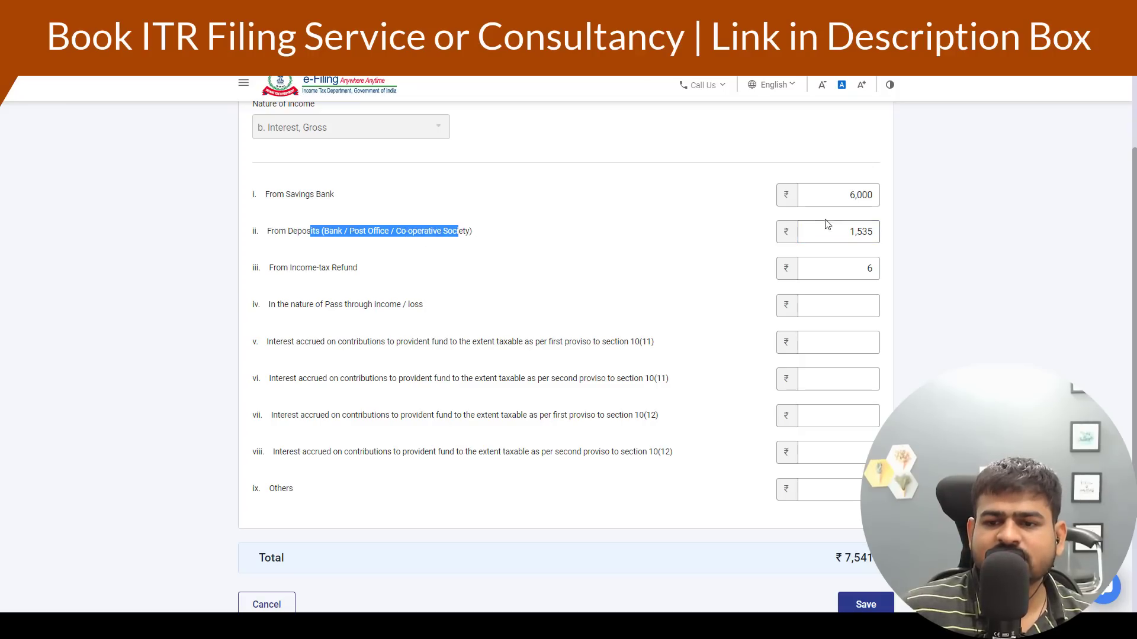
left_click(852, 236)
left_click_drag(854, 237, 910, 255)
scroll(452, 319, "down", 2)
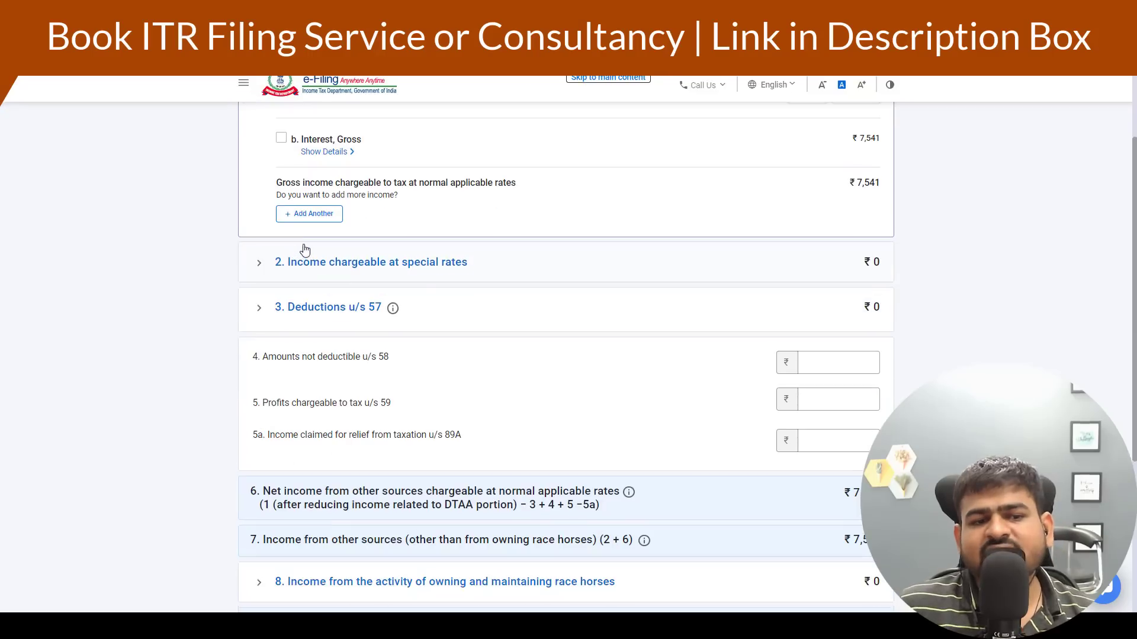
scroll(312, 250, "up", 3)
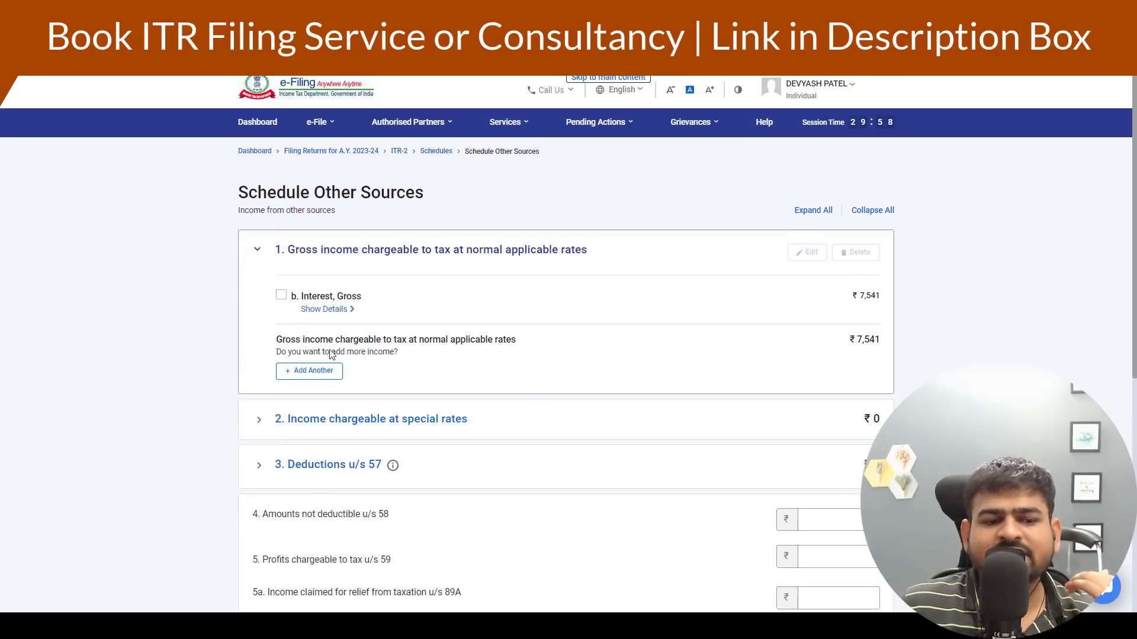
Step: Try to add income chargeable at normal rates as "e. Any other income (please specify nature)", using the blank nature and amount row
left_click(325, 373)
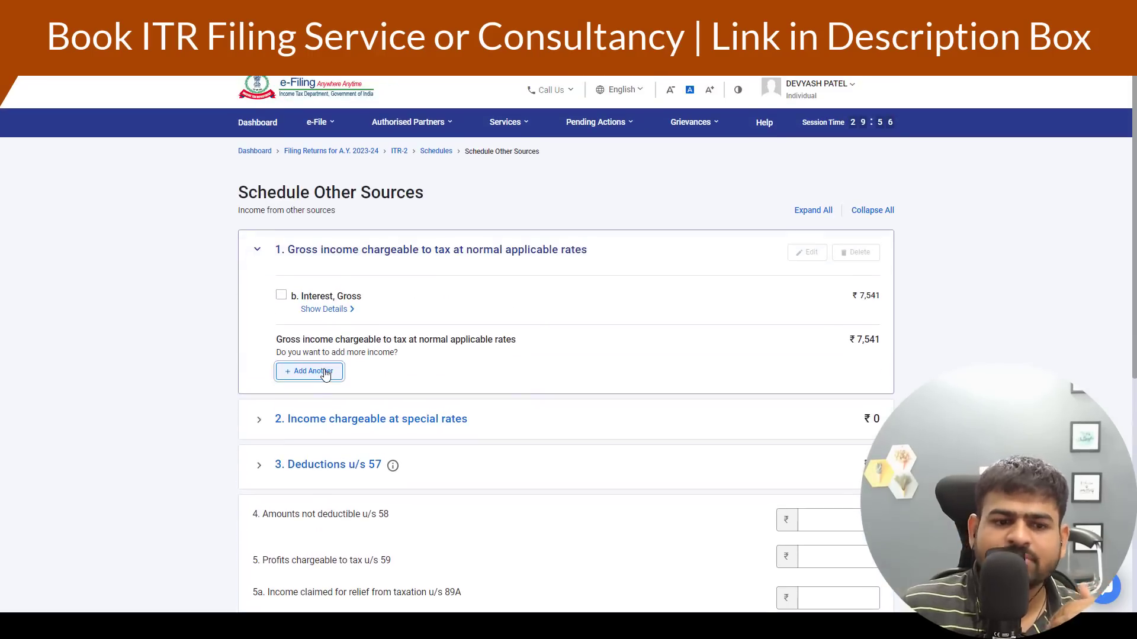
left_click(355, 292)
scroll(351, 349, "down", 2)
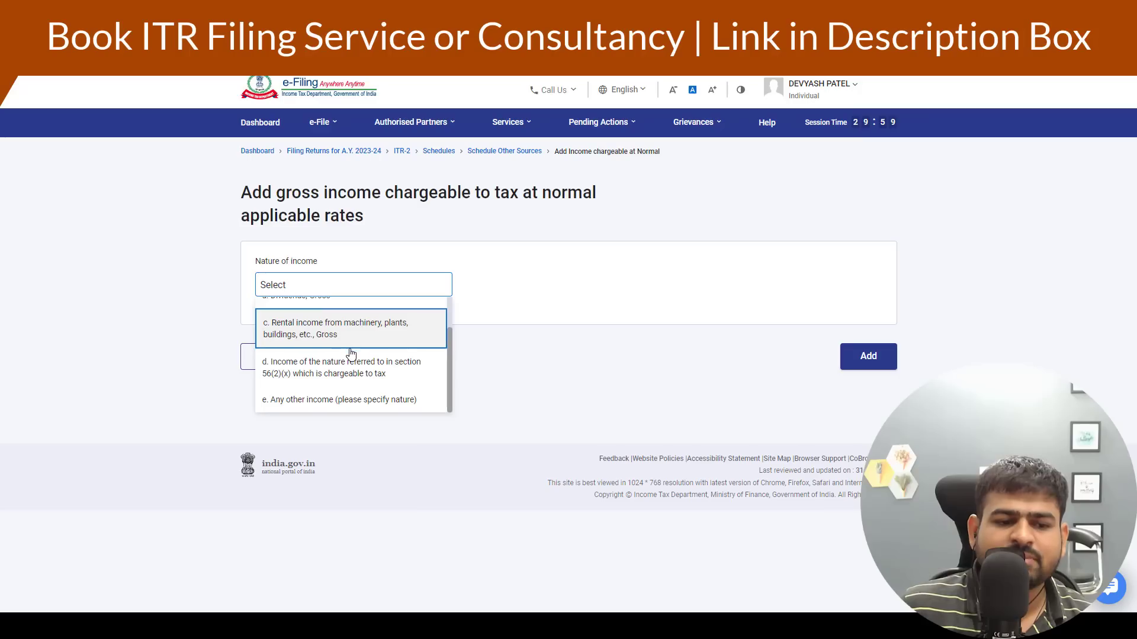
left_click(358, 403)
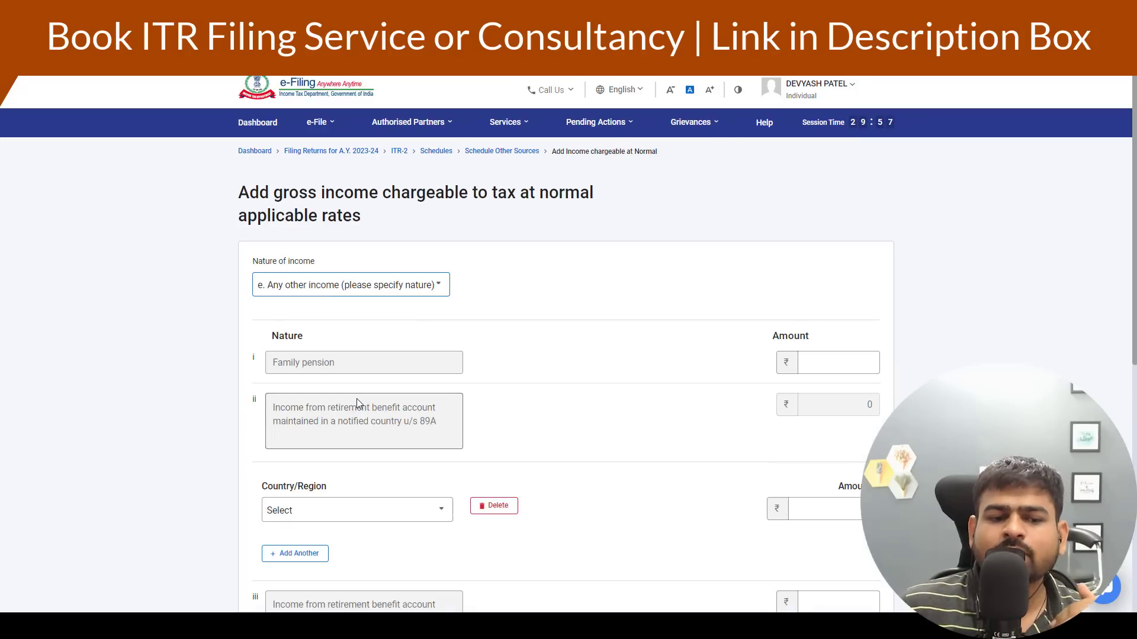
scroll(355, 391, "down", 5)
scroll(325, 305, "down", 2)
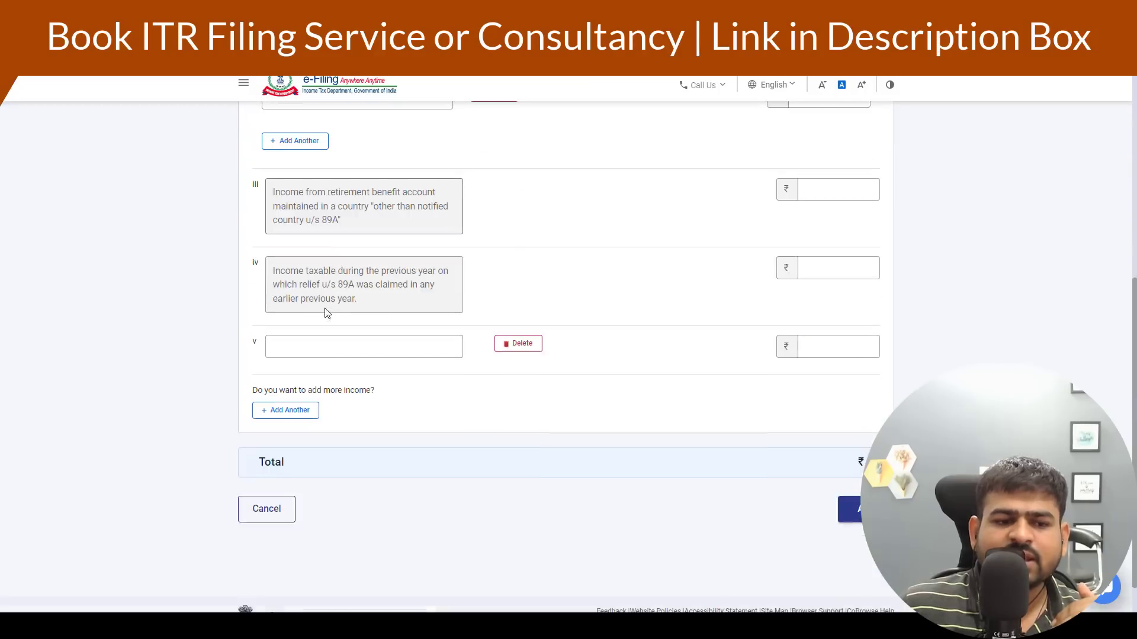
left_click(315, 346)
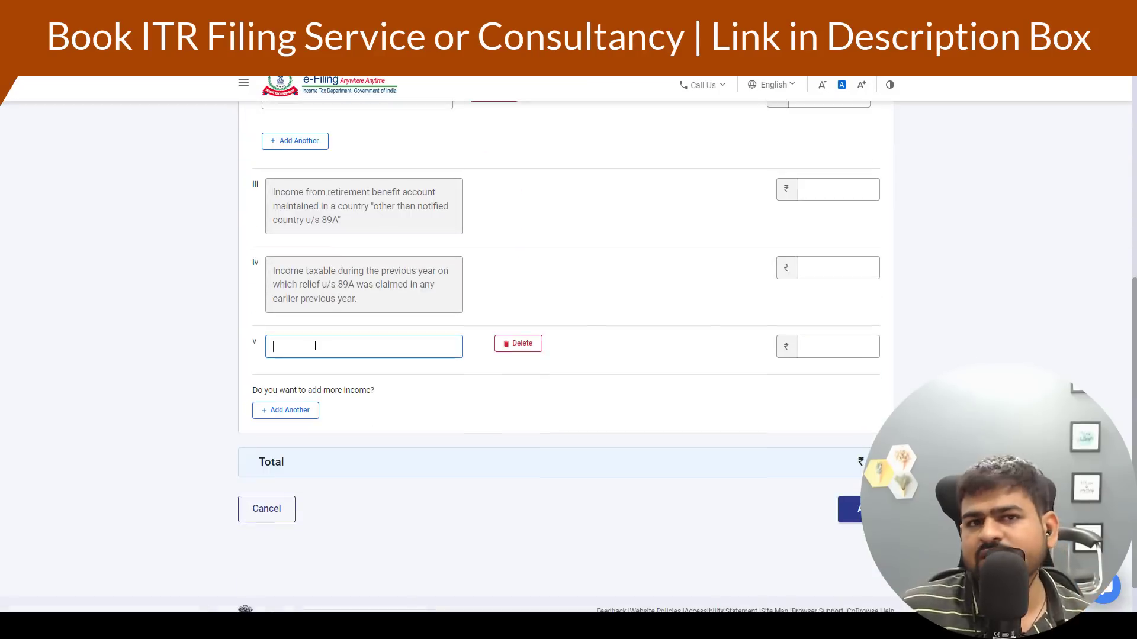
left_click(819, 350)
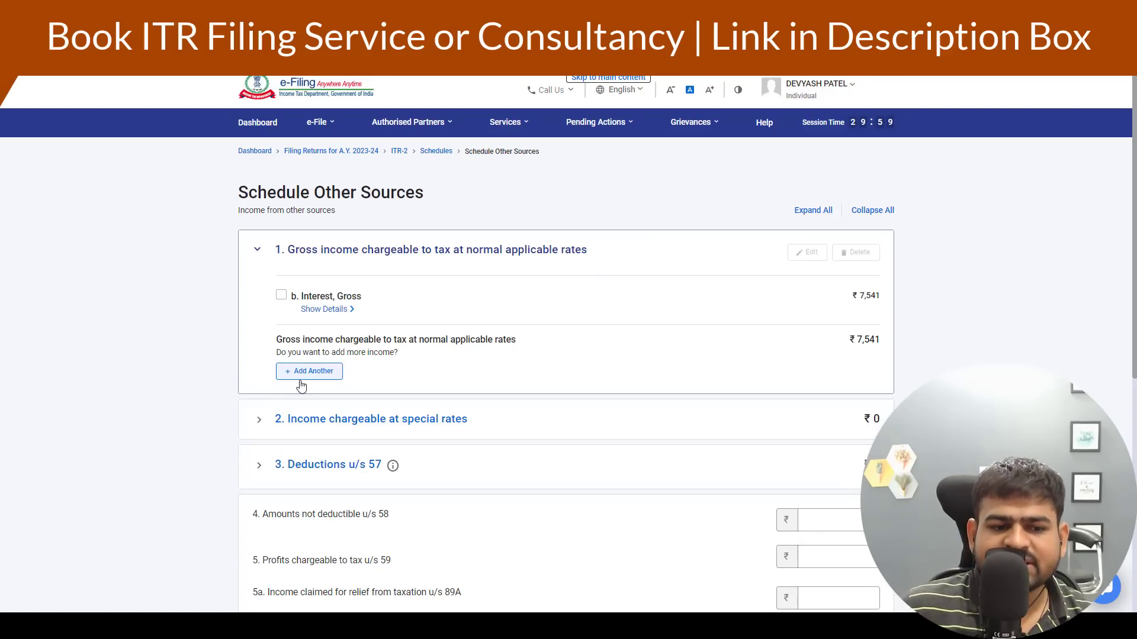
Step: Try to add "a. Dividends, Gross" as income chargeable at normal rates and check the remaining sections of Schedule Other Sources
left_click(305, 379)
left_click(359, 295)
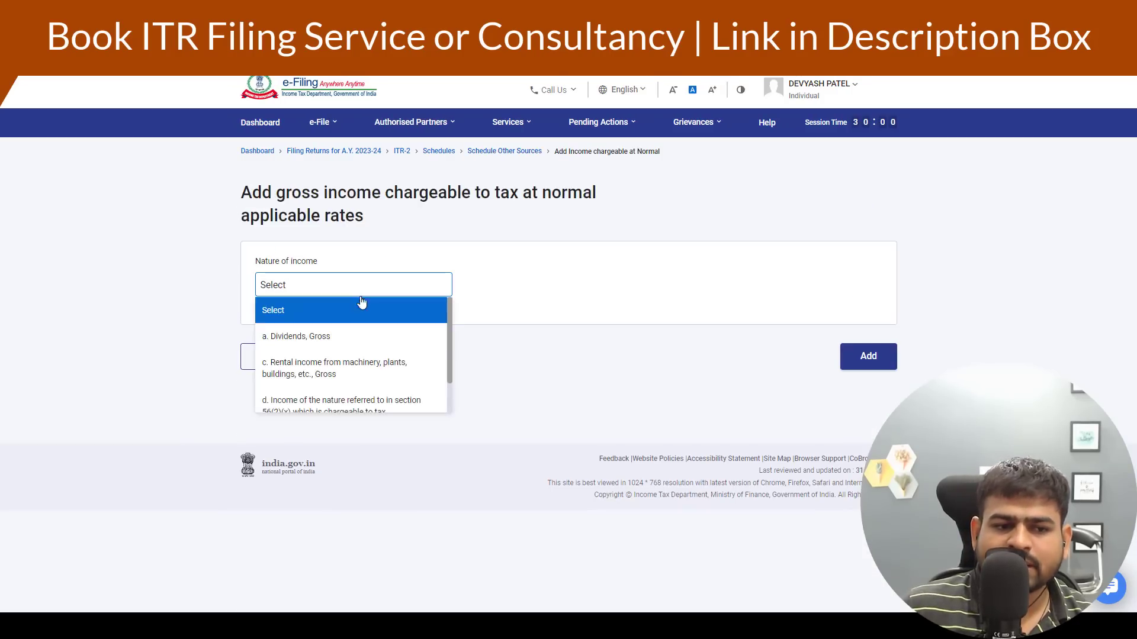
left_click(326, 339)
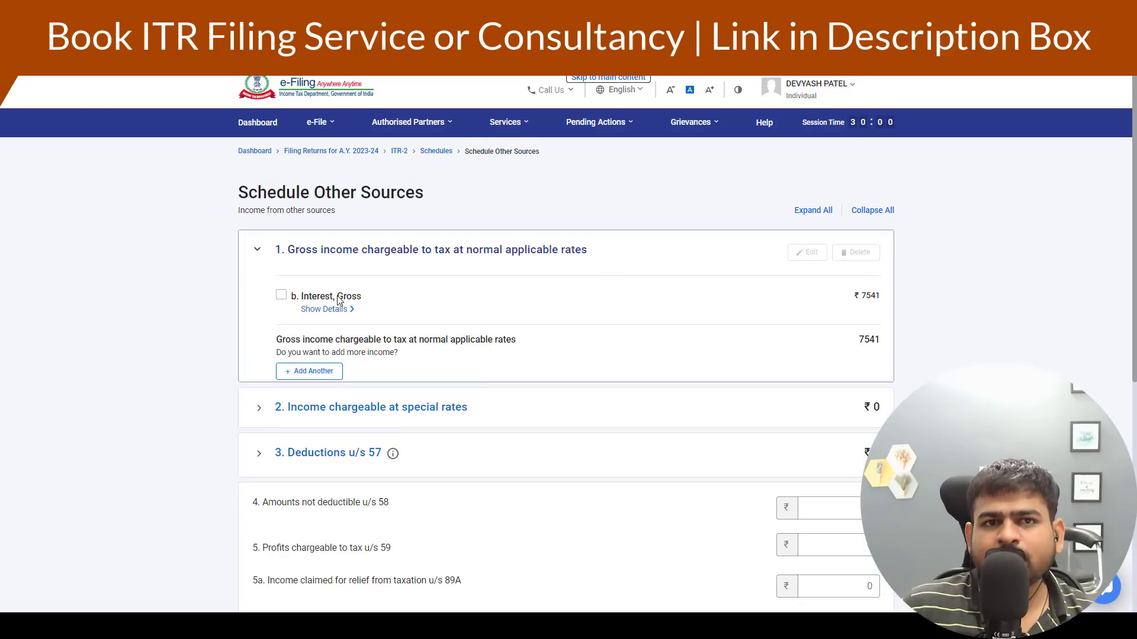
scroll(339, 305, "down", 7)
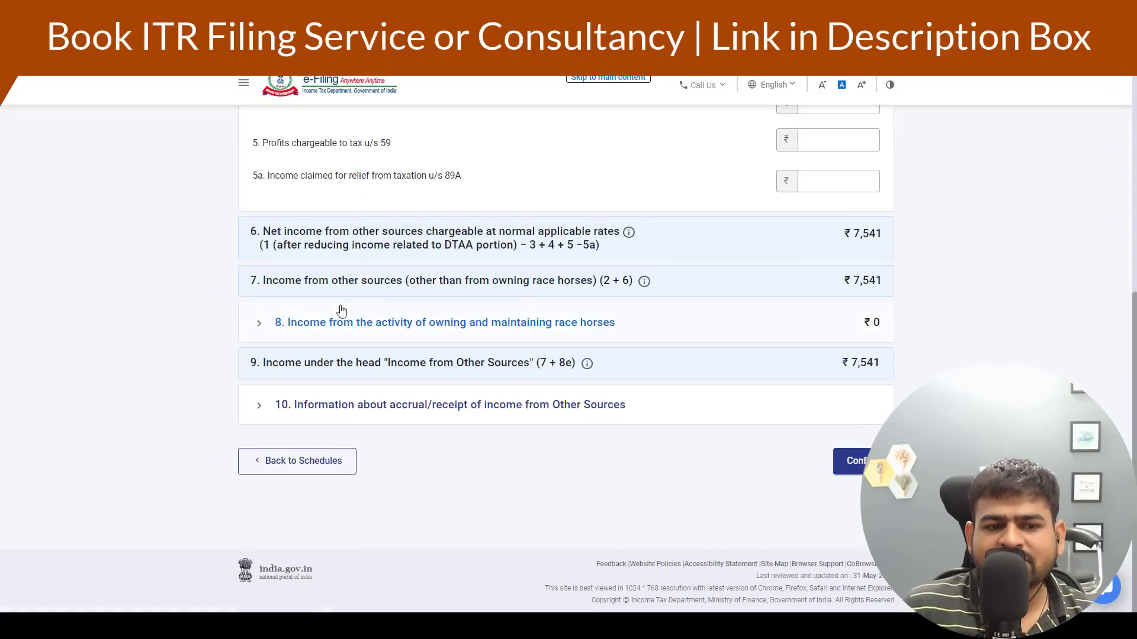
Step: Review the accrual/receipt information of income from Other Sources and confirm Schedule Other Sources
left_click(261, 406)
scroll(348, 424, "down", 4)
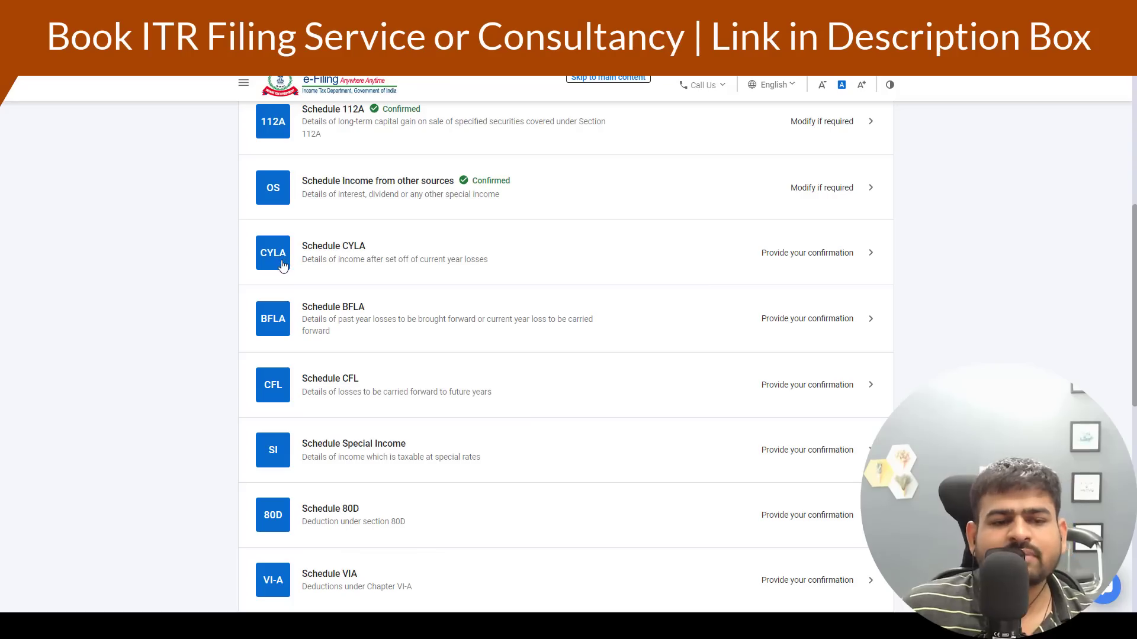
Step: Open Schedule CYLA, review the income remaining after current year loss set off, and confirm the schedule
left_click(630, 262)
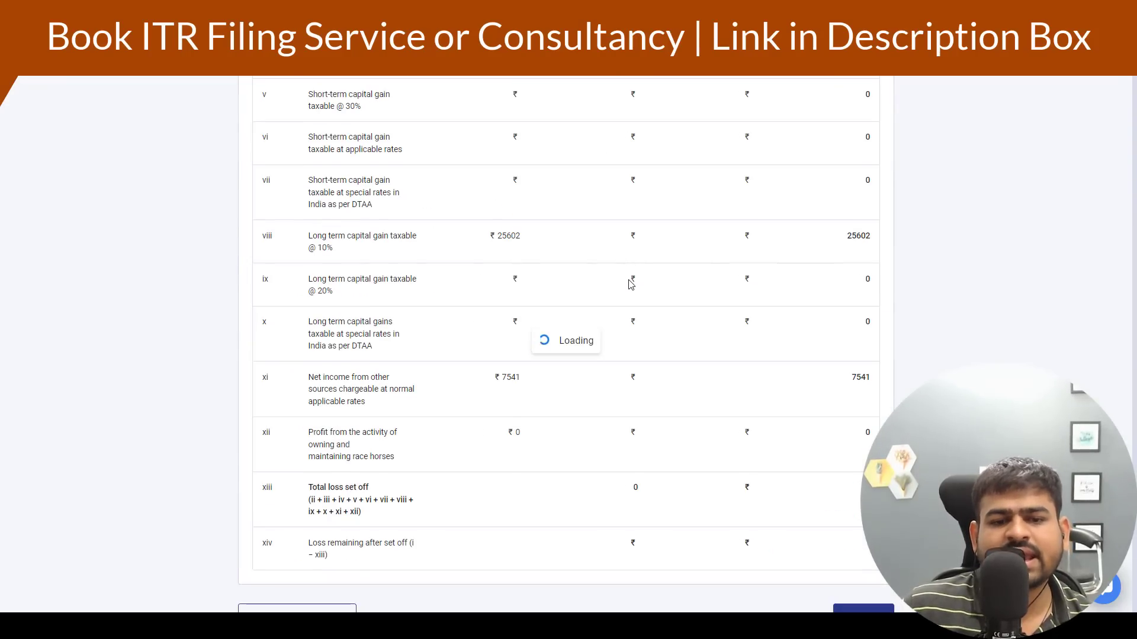
scroll(600, 320, "down", 3)
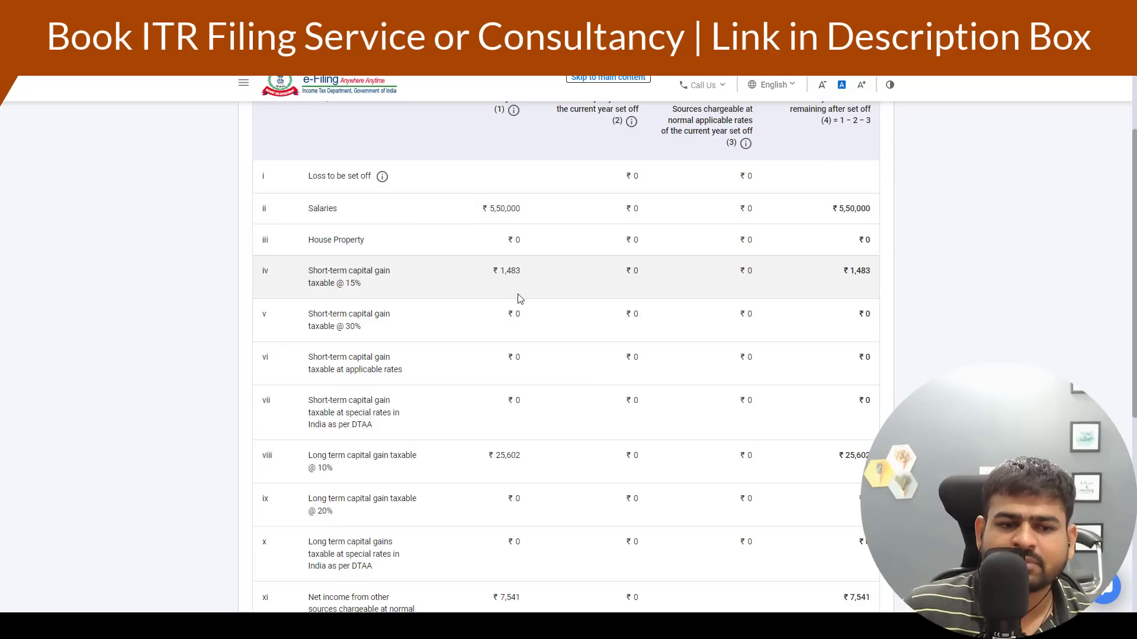
scroll(508, 307, "down", 4)
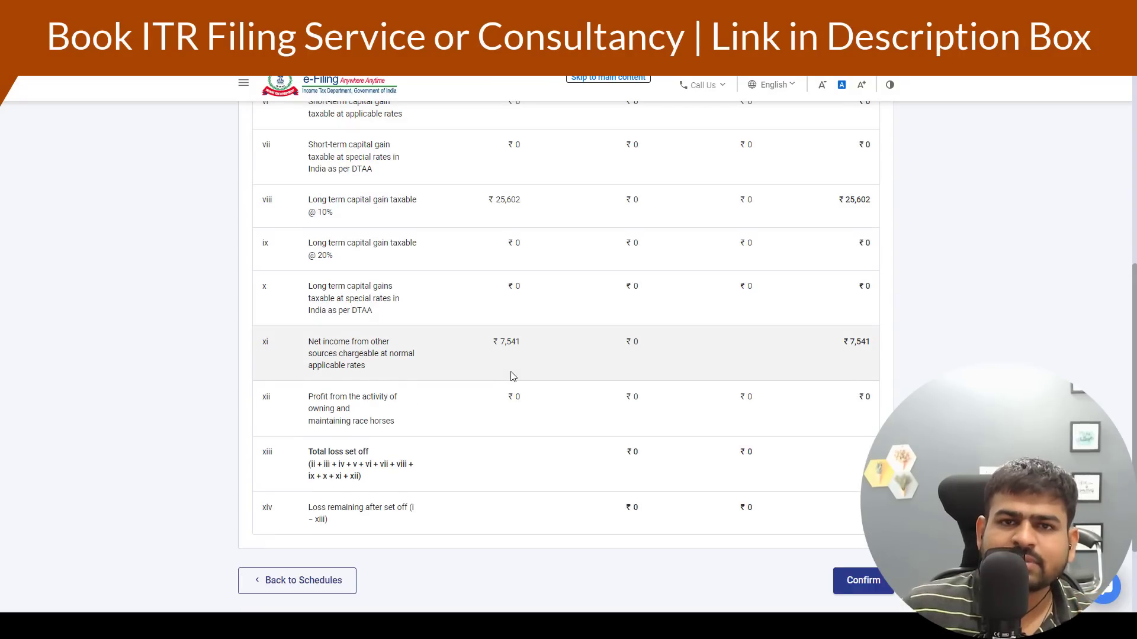
scroll(512, 377, "down", 2)
left_click(847, 463)
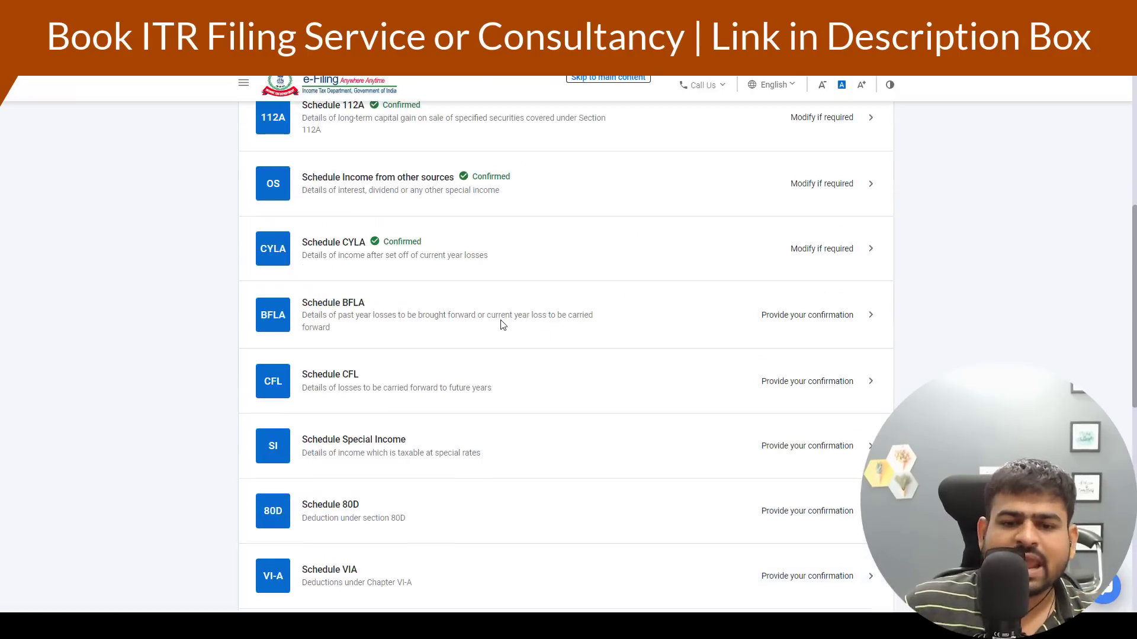
Step: Open Schedule BFLA, review the brought forward loss table, compute the set off, and confirm the schedule
left_click(503, 325)
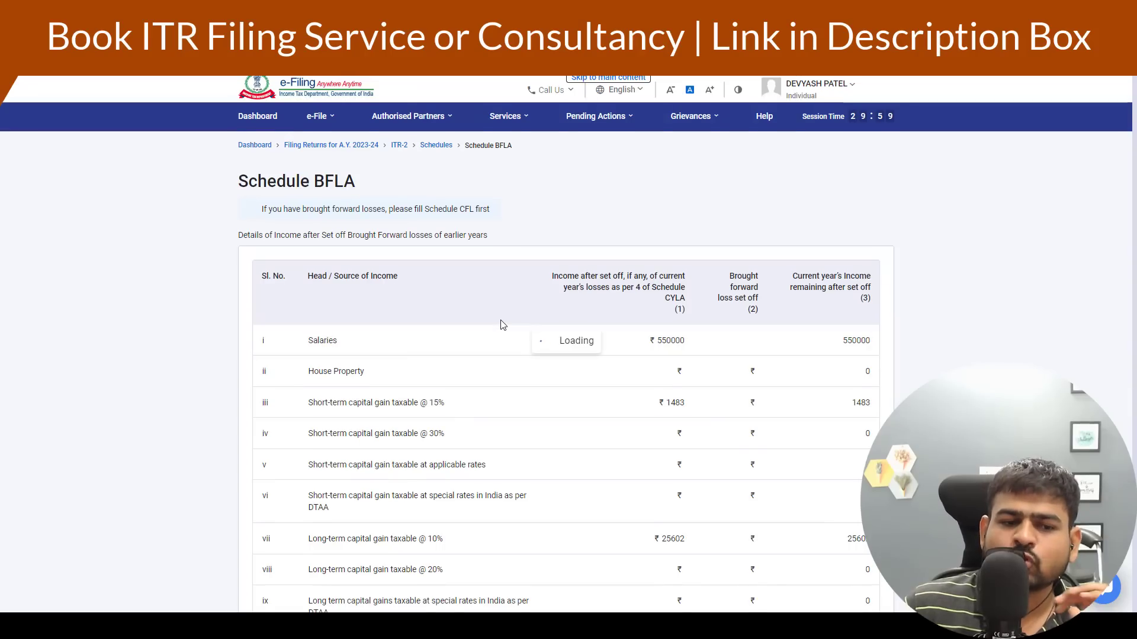
scroll(568, 350, "down", 3)
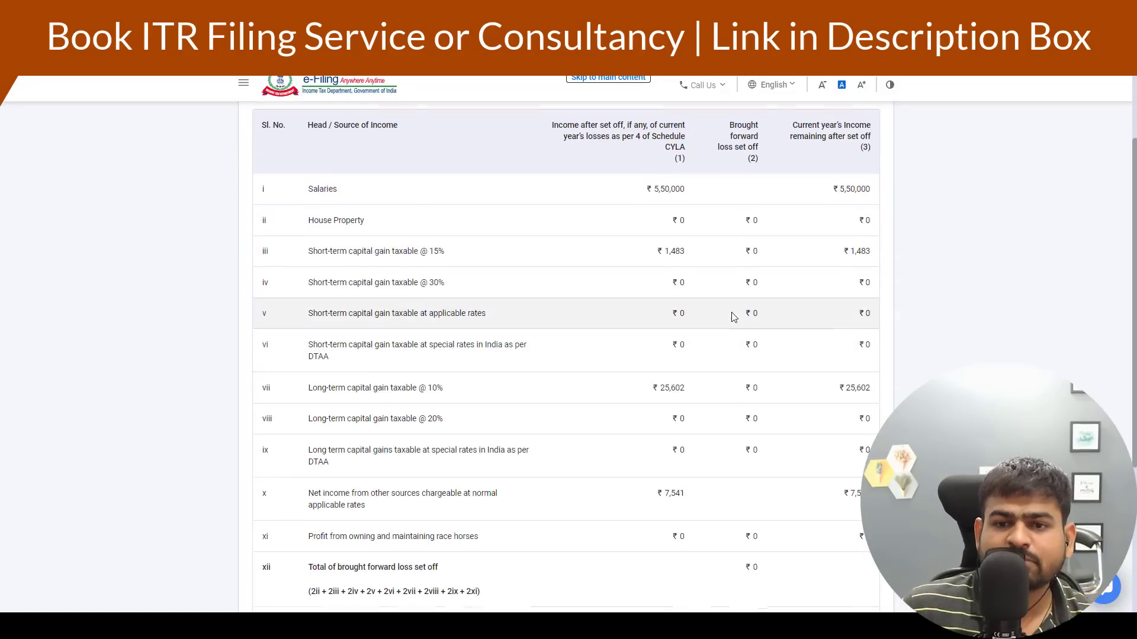
scroll(733, 317, "down", 5)
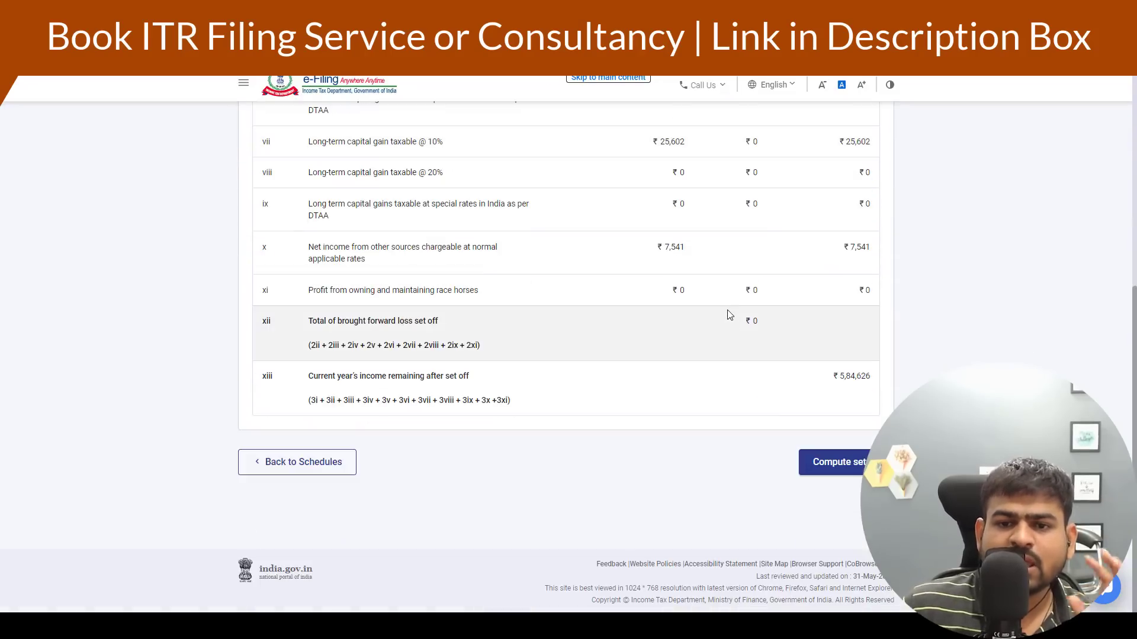
left_click(836, 480)
left_click(687, 372)
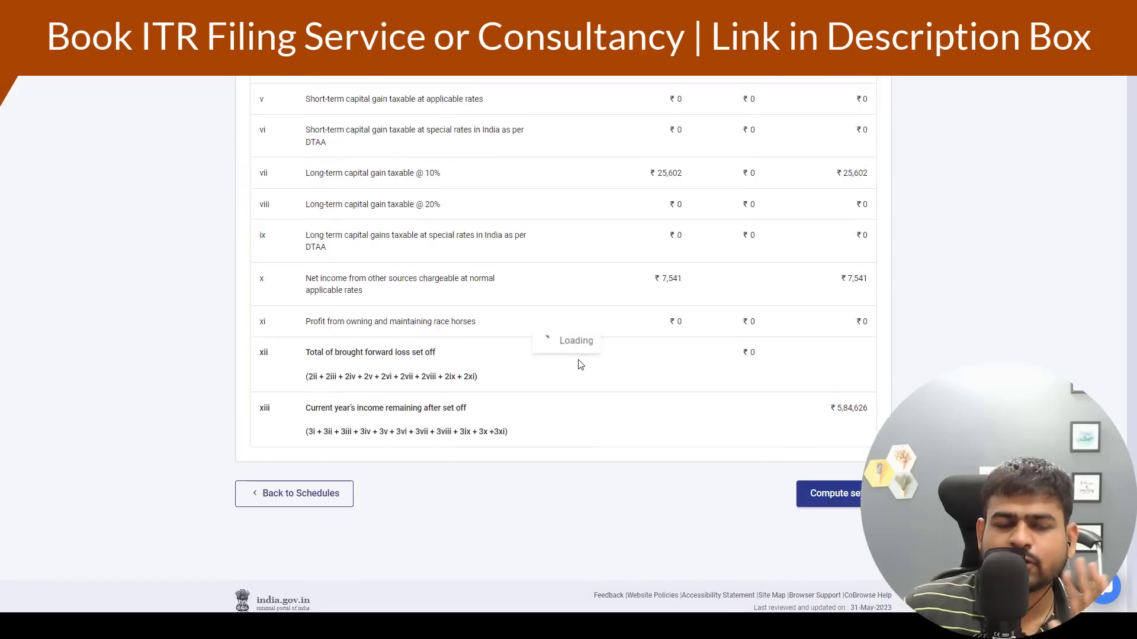
Step: Open Schedule CFL, check the losses carried forward by year, compute the set off, and confirm the schedule
scroll(509, 367, "down", 8)
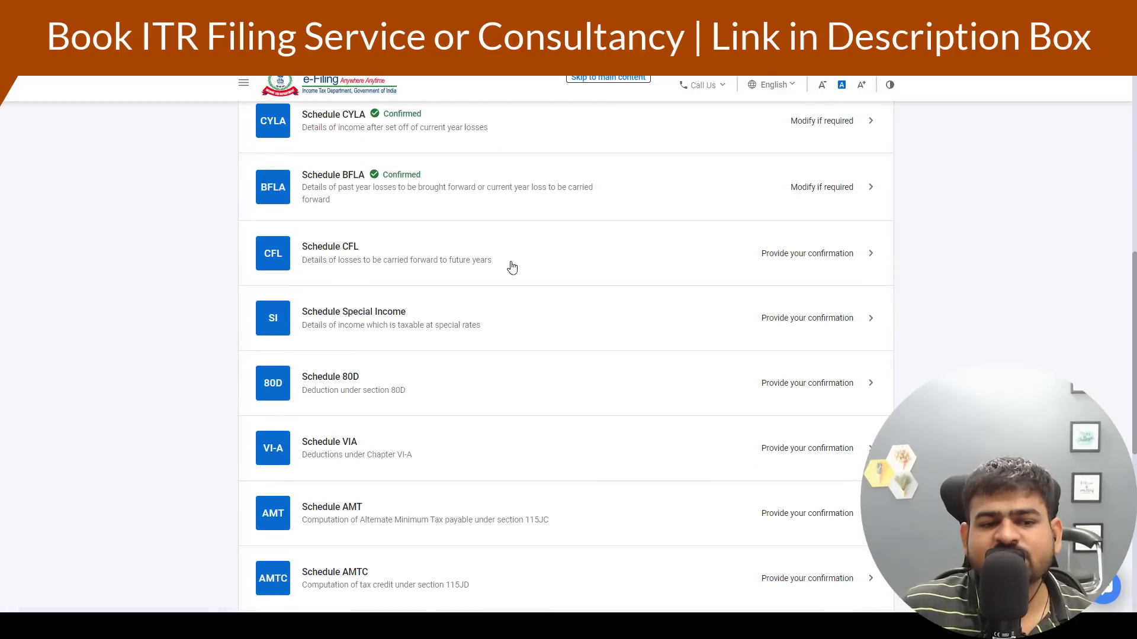
left_click(442, 280)
scroll(480, 326, "down", 6)
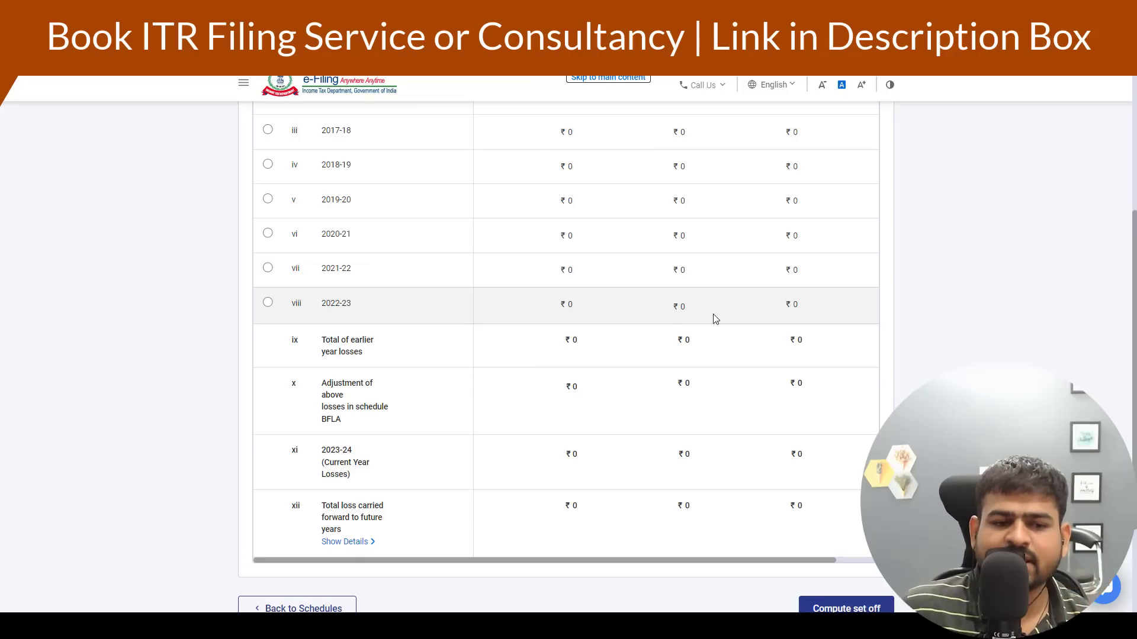
left_click(826, 608)
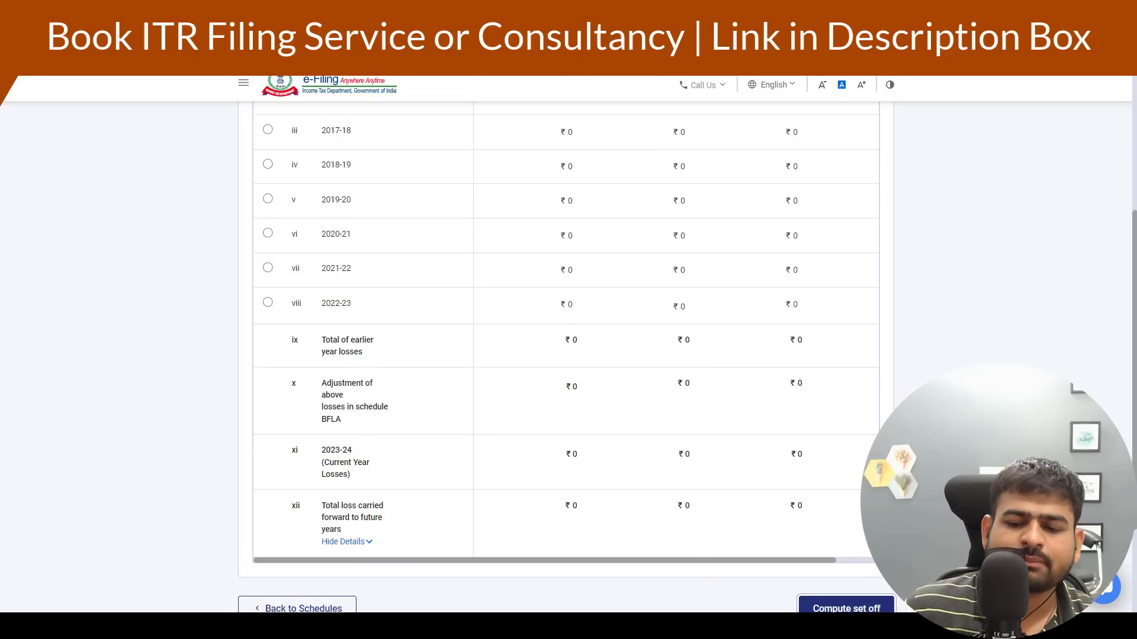
Step: Open Schedule VIA and add a Part B deduction under section 80C for an amount of 1,50,000
scroll(414, 228, "down", 10)
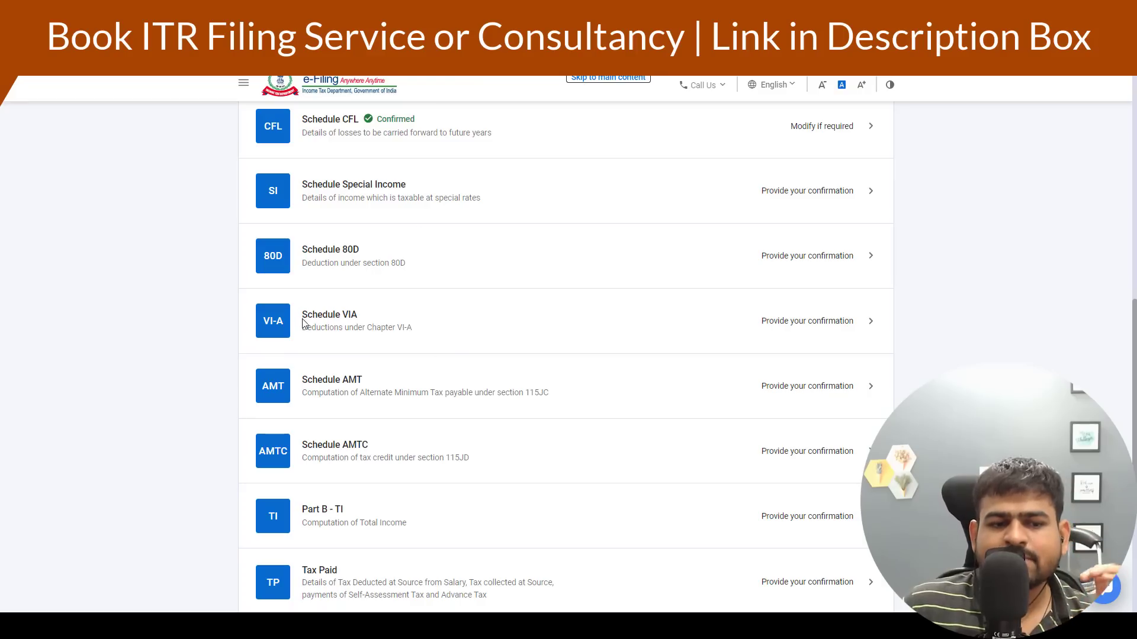
left_click(401, 329)
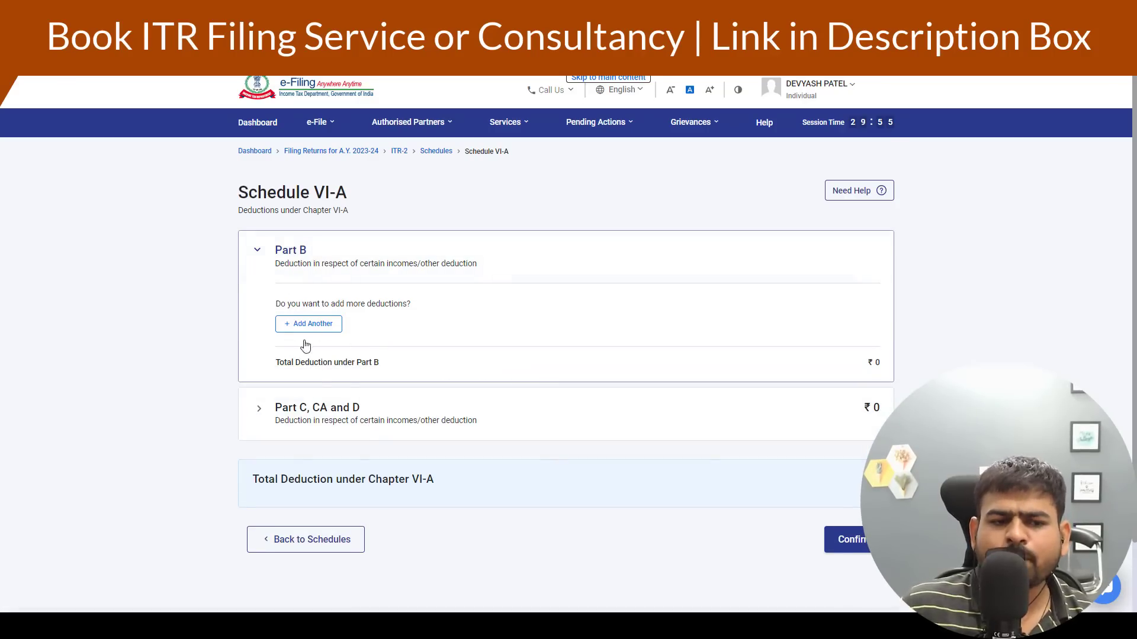
left_click(321, 330)
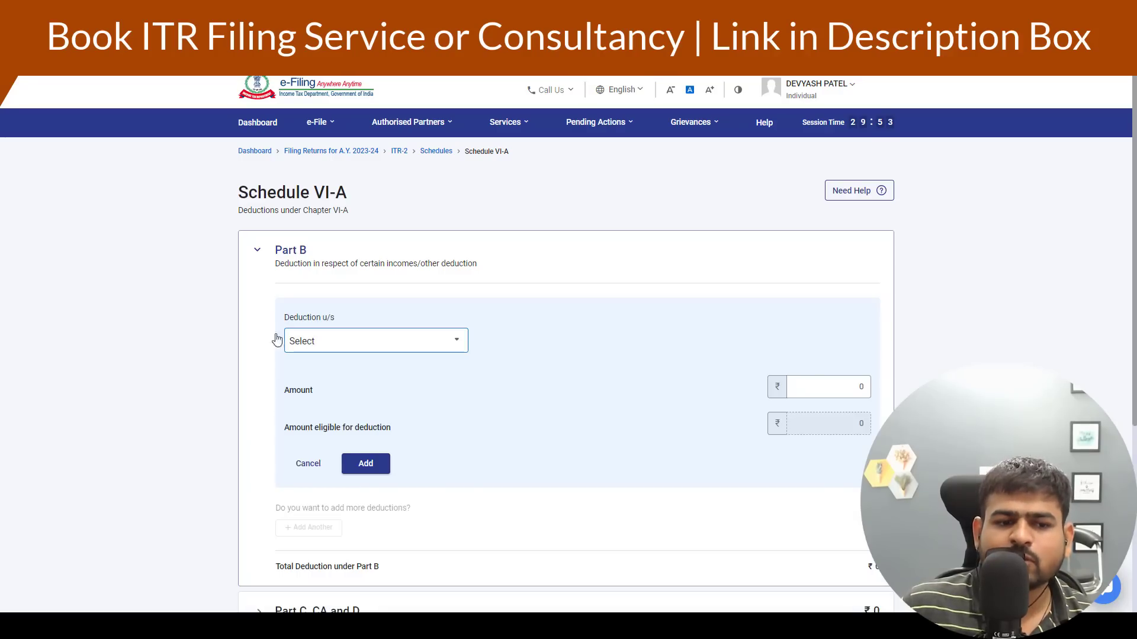
left_click(319, 348)
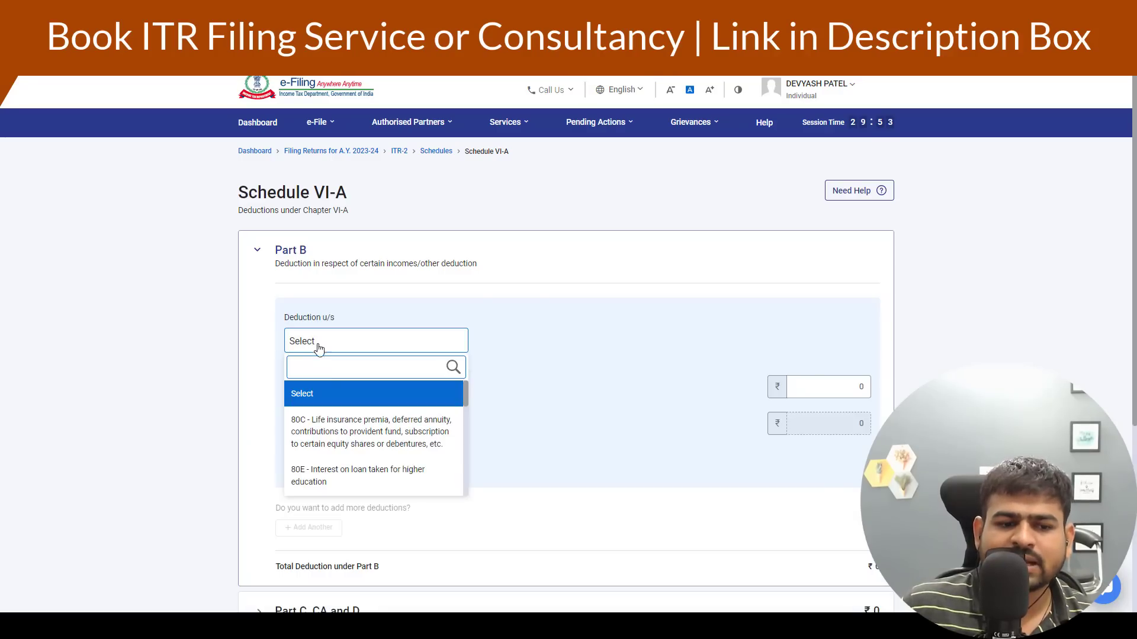
left_click(302, 451)
left_click(835, 437)
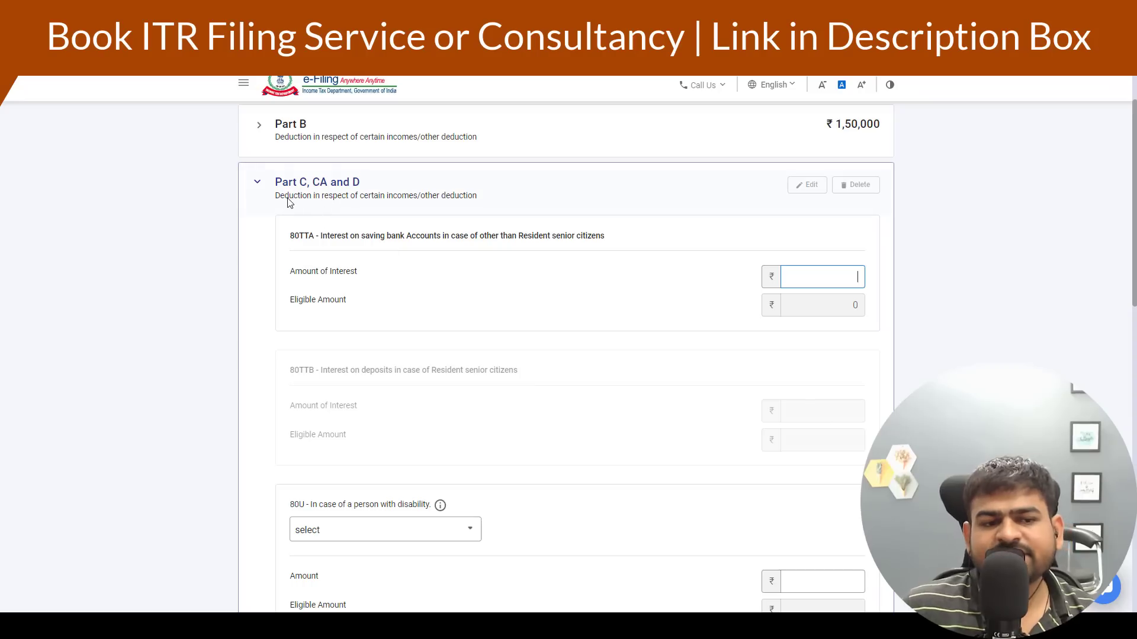
Step: Claim the 80TTA deduction on saving bank interest under Part C, CA and D, with 10000 as the amount of interest
left_click_drag(314, 244, 395, 254)
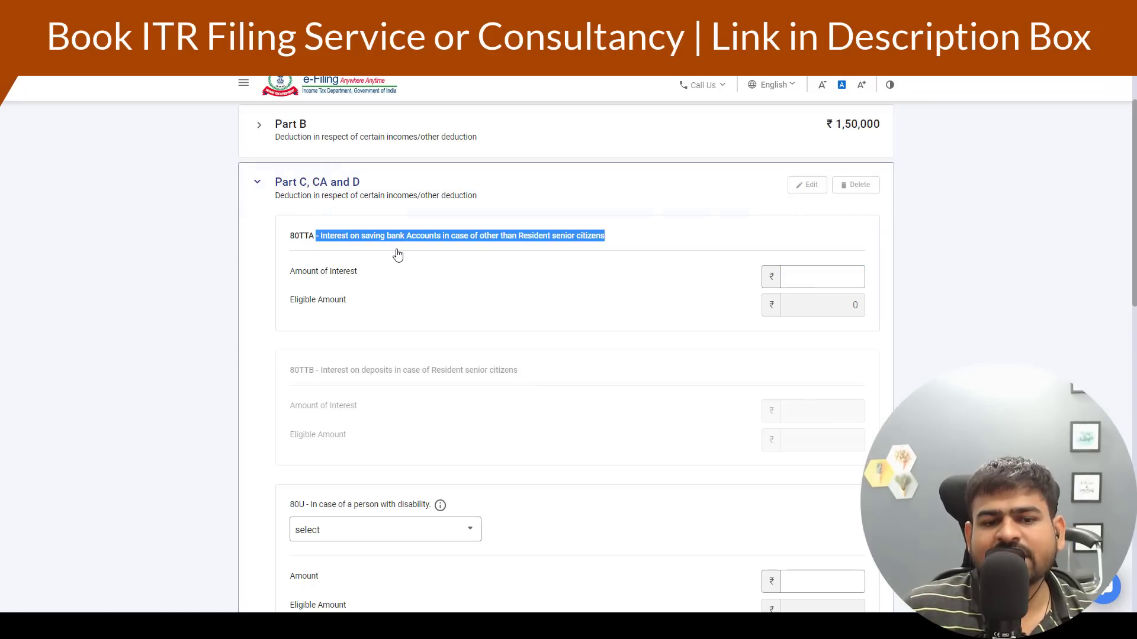
left_click(826, 282)
type("10000")
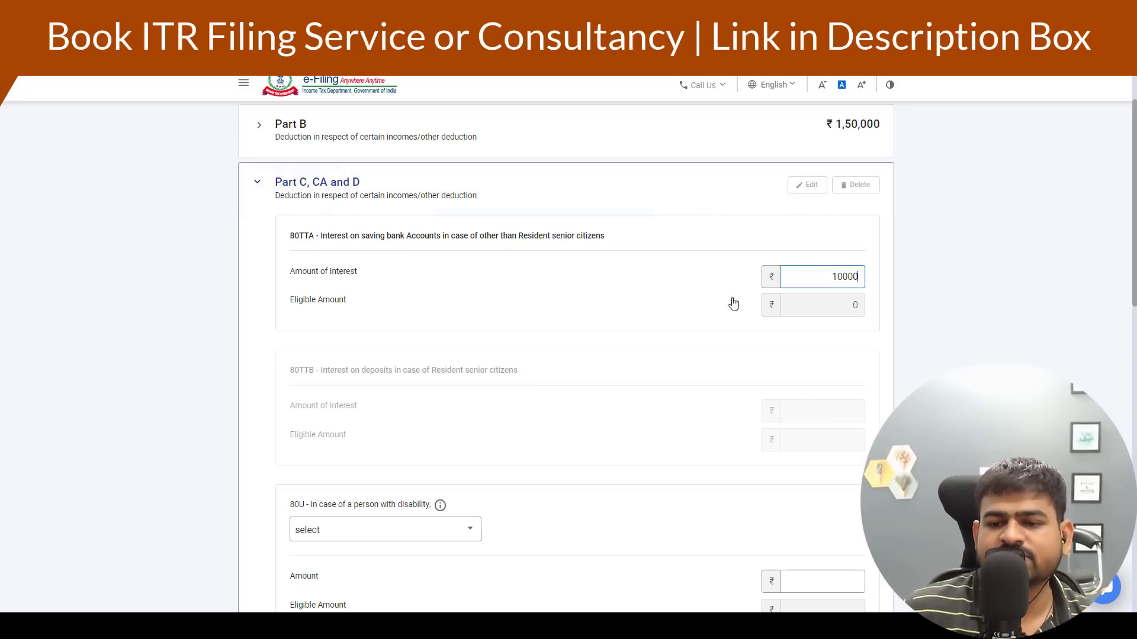
left_click(617, 339)
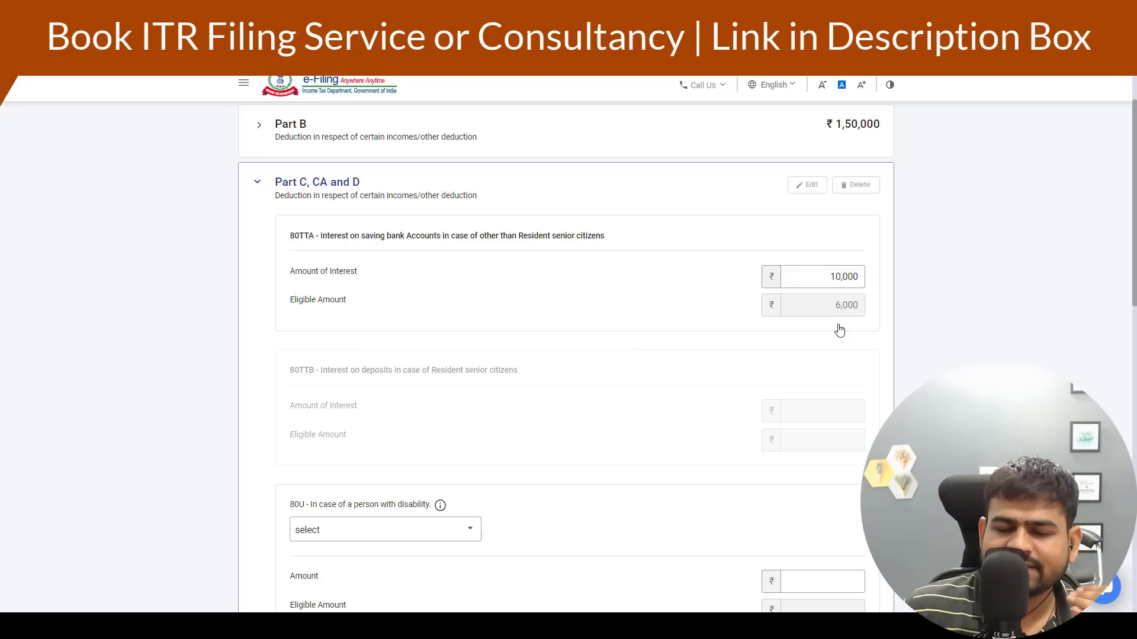
scroll(842, 329, "down", 10)
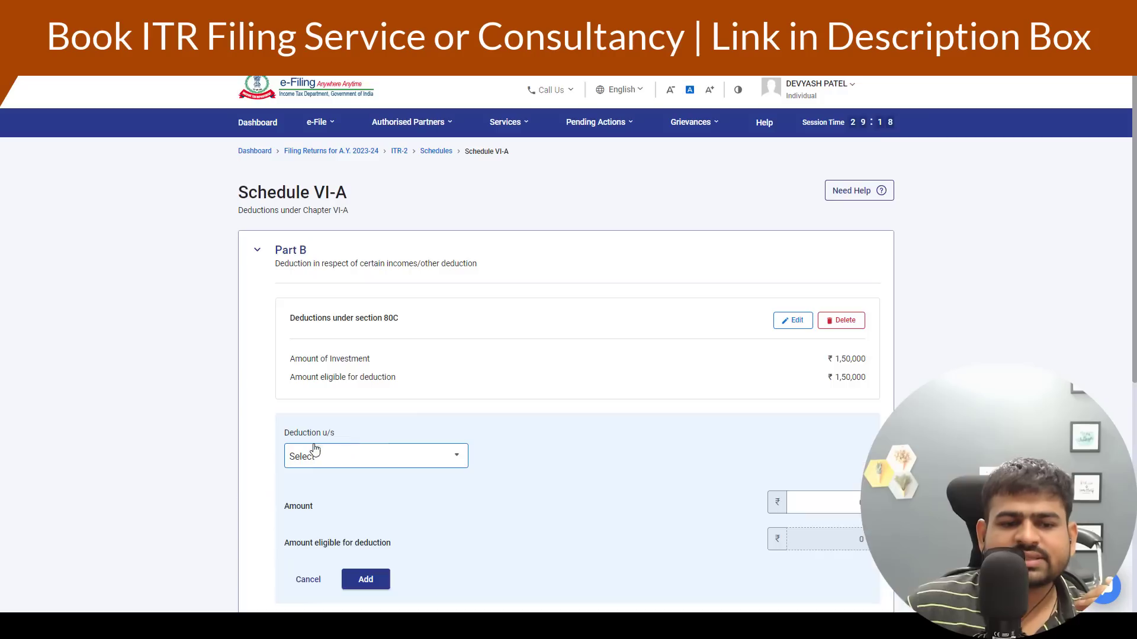
Step: Look through the other available Part B deduction sections and confirm Schedule VI-A without adding another deduction
scroll(456, 367, "down", 5)
left_click(421, 173)
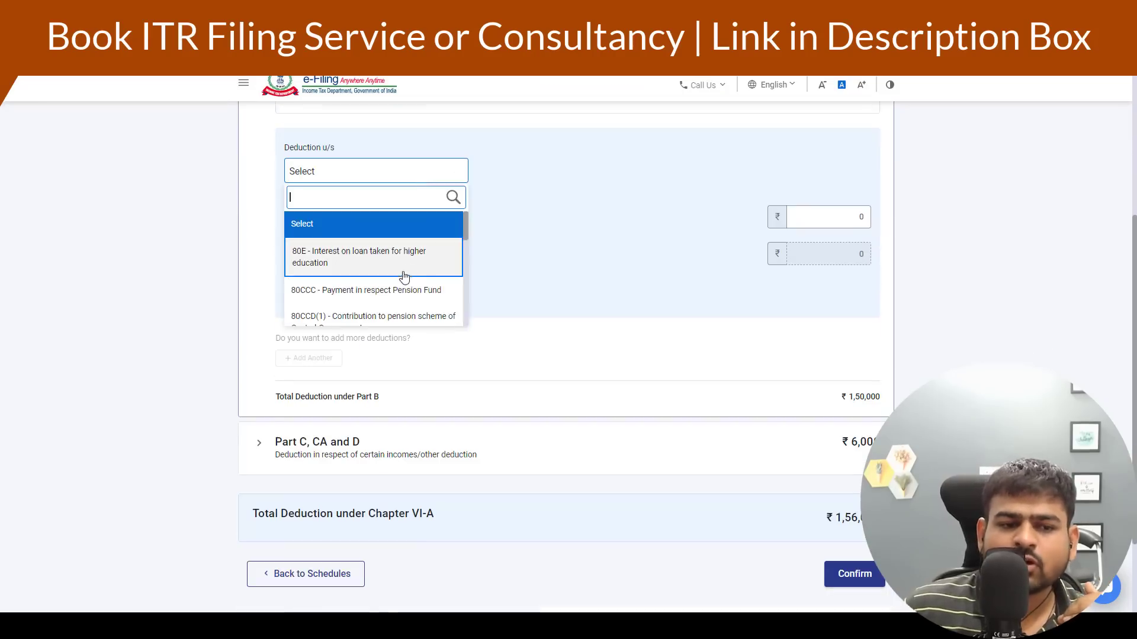
scroll(437, 277, "down", 3)
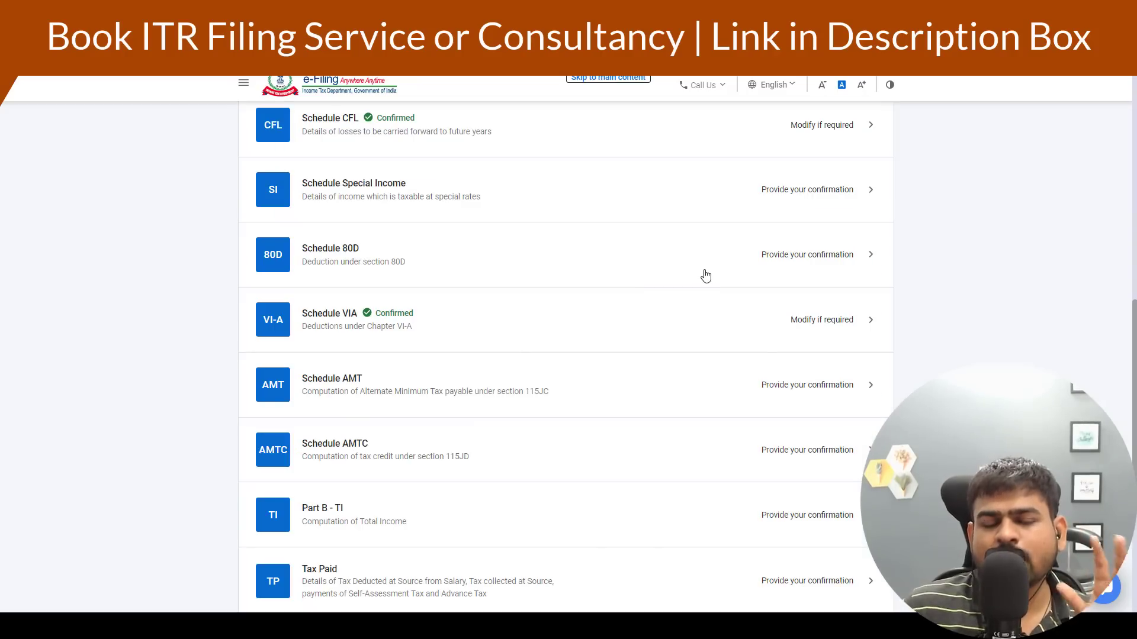
Step: Start adding details in Schedule 80D, answer No to a senior citizen in the family, review the remaining fields, and confirm the schedule
left_click(704, 275)
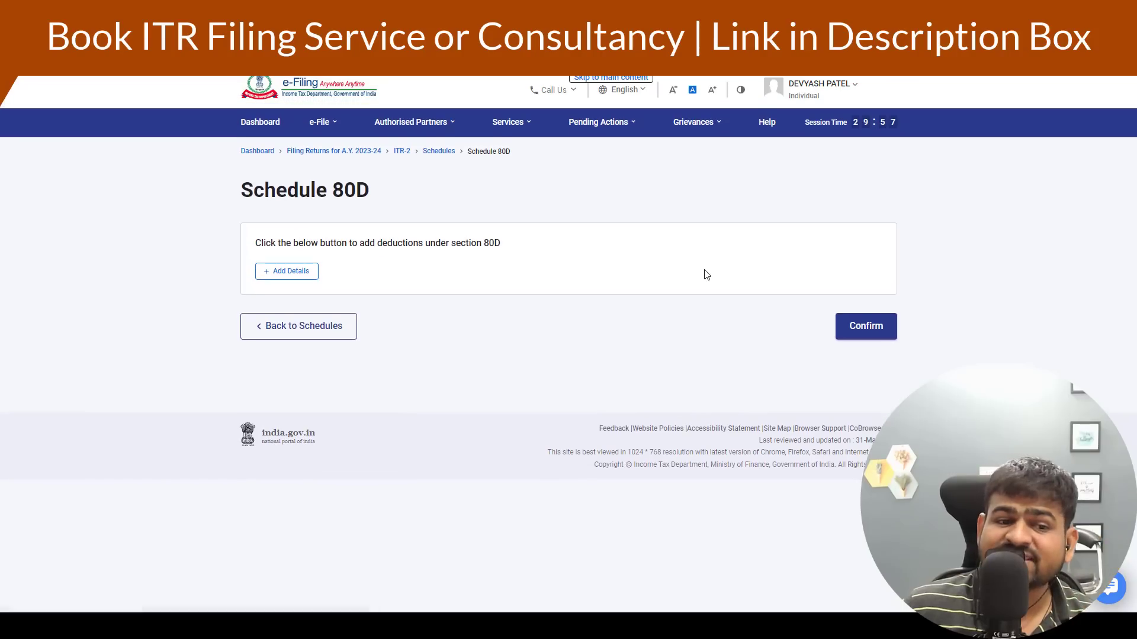
left_click(290, 282)
left_click(372, 314)
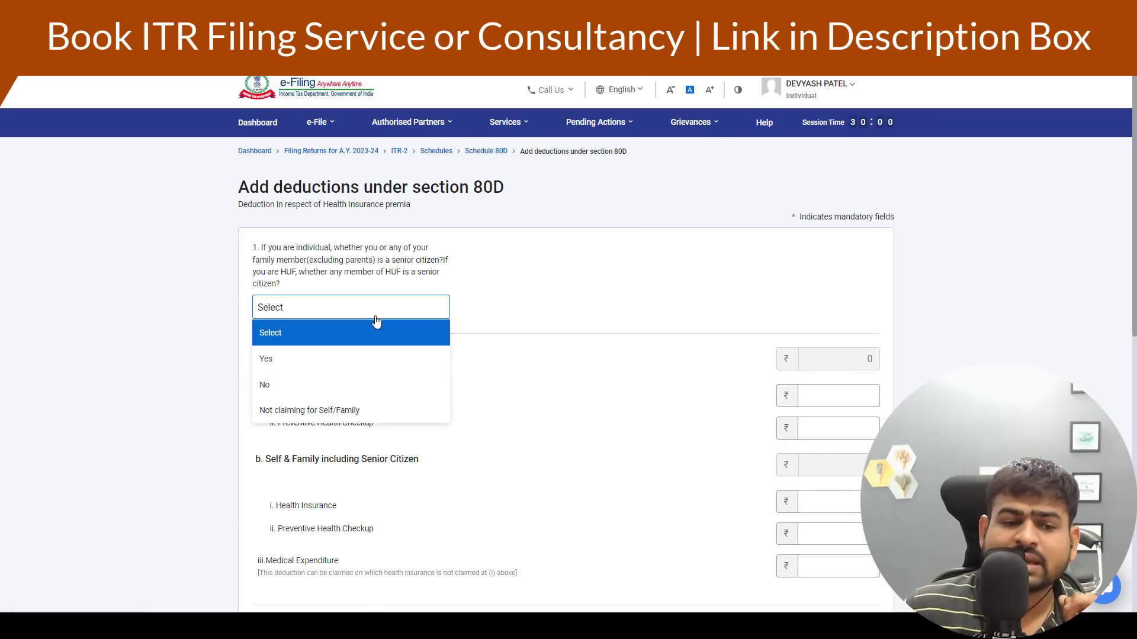
left_click(350, 379)
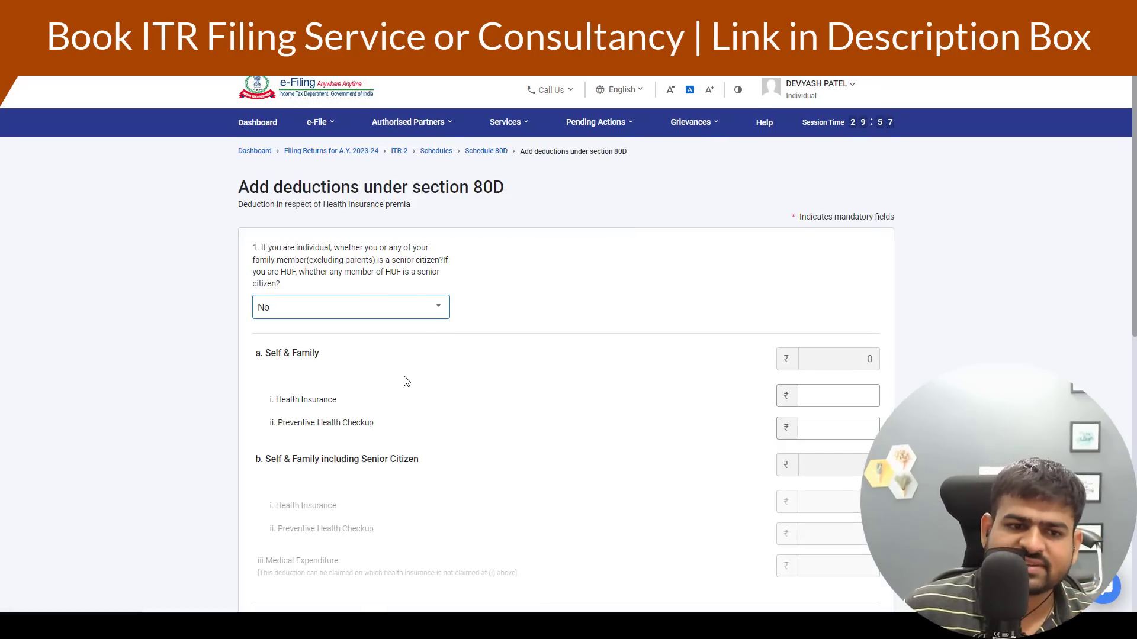
scroll(406, 384, "down", 3)
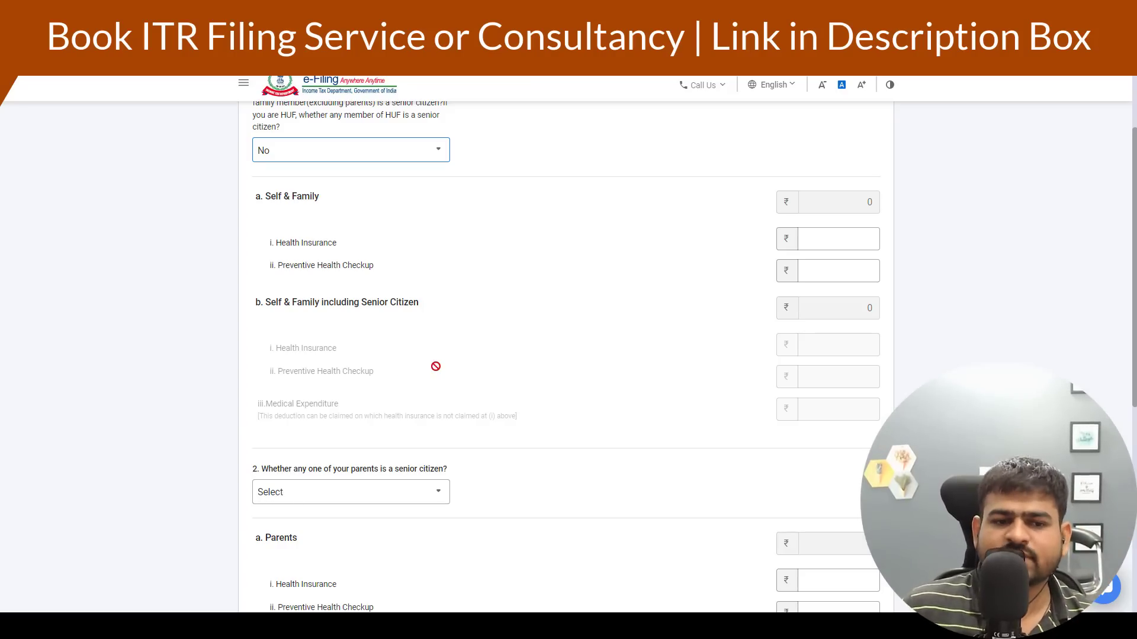
scroll(414, 367, "down", 3)
scroll(396, 376, "down", 5)
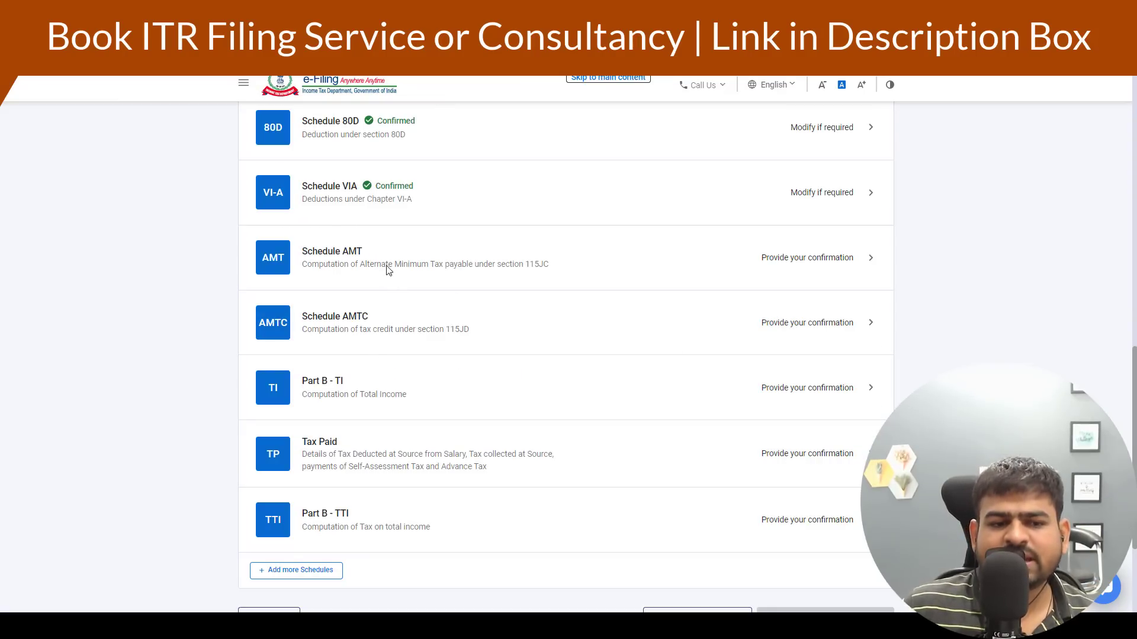
Step: Open and confirm Schedule AMT and Schedule AMTC
left_click(397, 283)
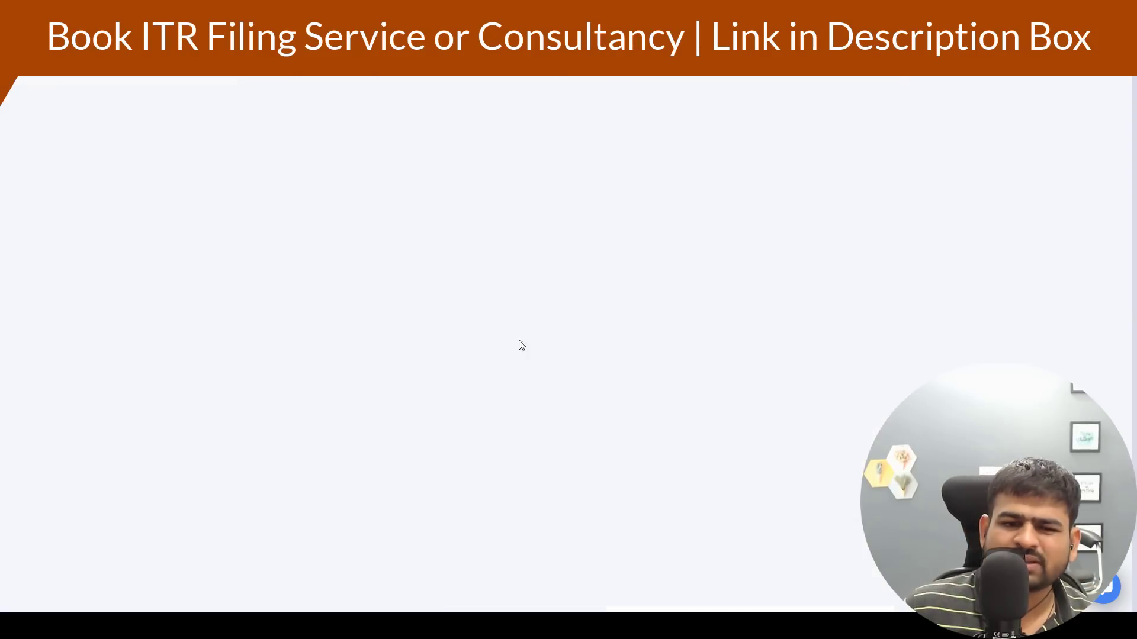
left_click(858, 432)
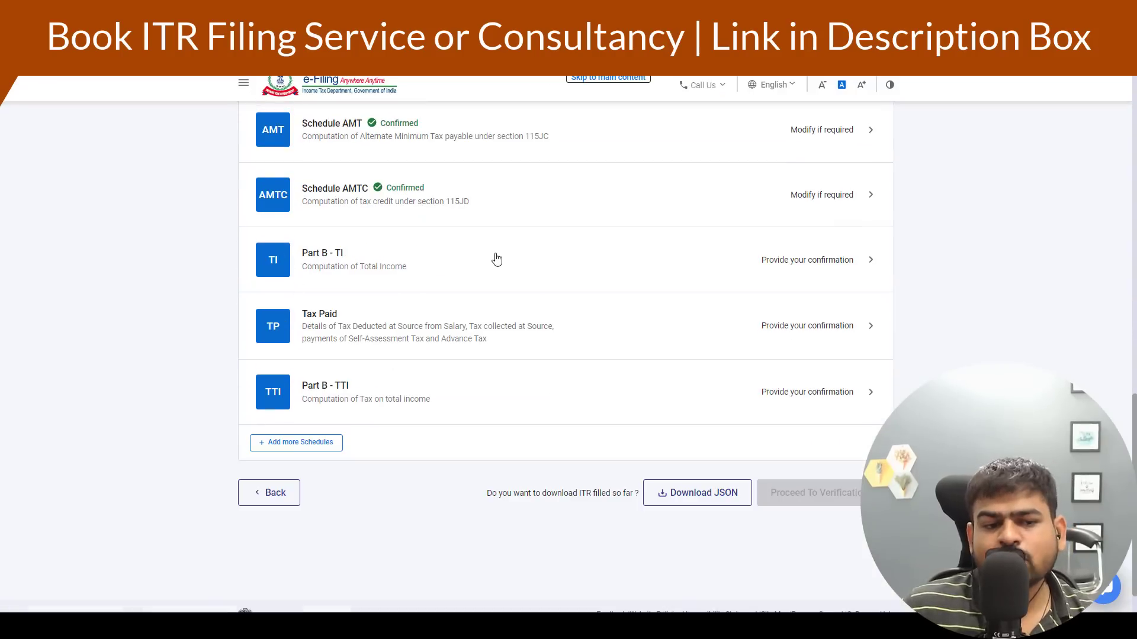
Step: Open Part B - TI, review the computation of total income through the deemed income entry, and confirm it
left_click(496, 259)
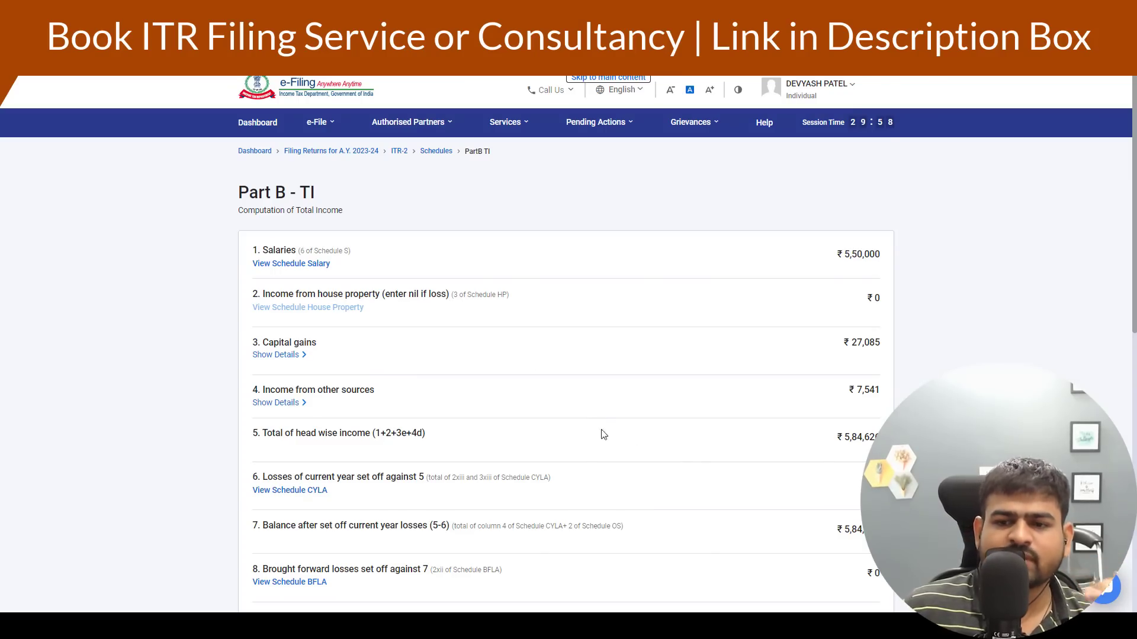
scroll(651, 445, "down", 5)
scroll(692, 458, "down", 5)
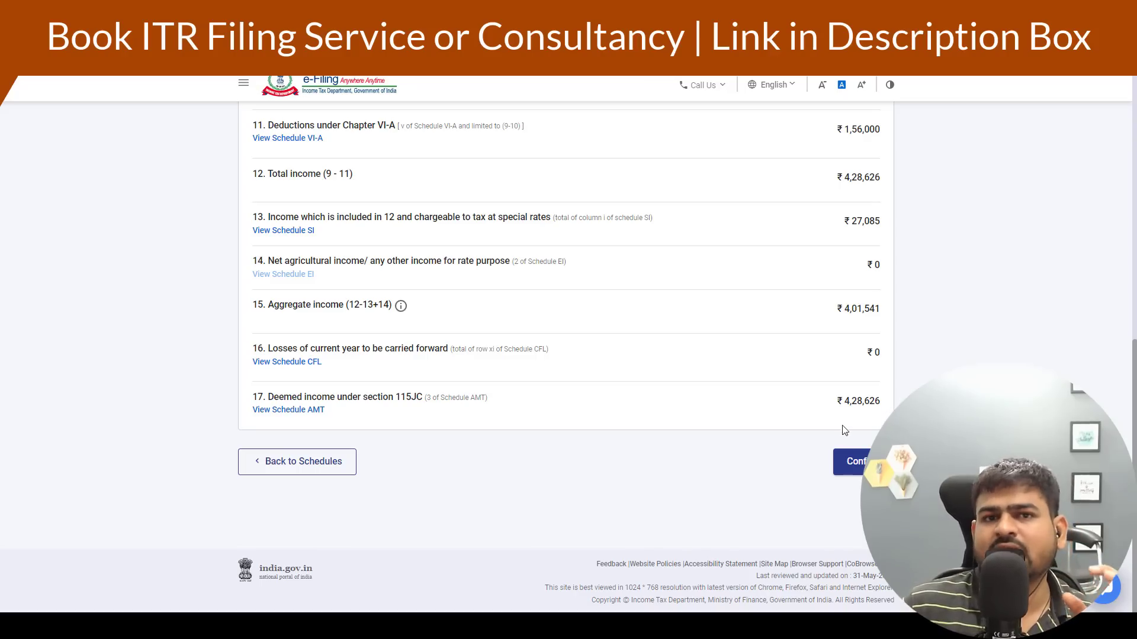
left_click(855, 461)
Step: Open the Tax Paid schedule and review its TDS, TCS, and advance and self assessment tax sections
left_click(427, 299)
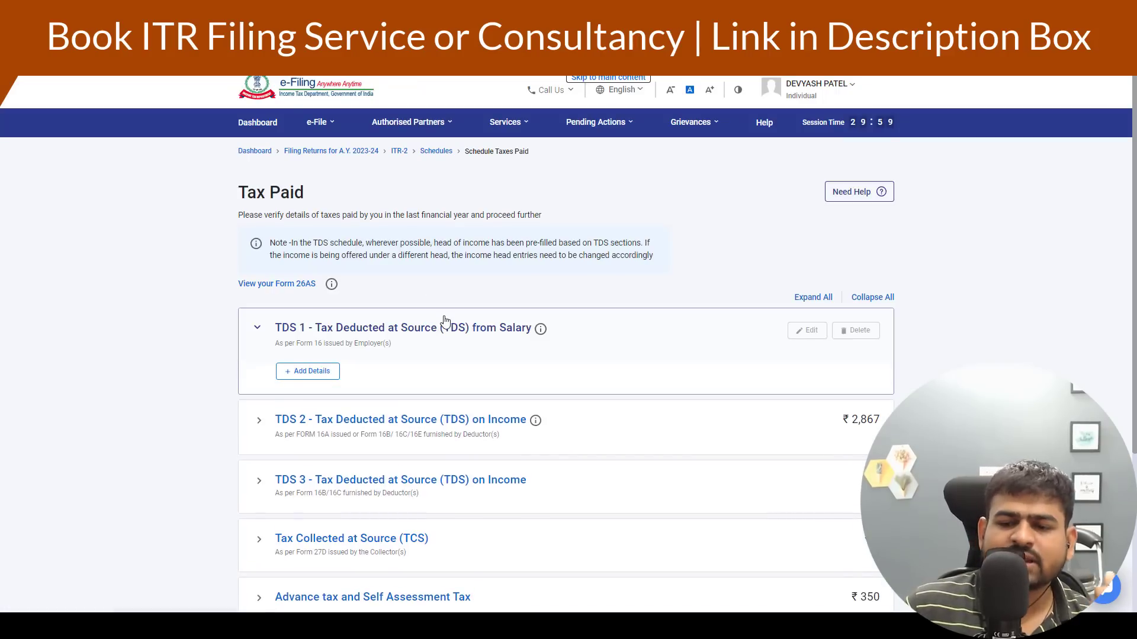
scroll(468, 320, "down", 3)
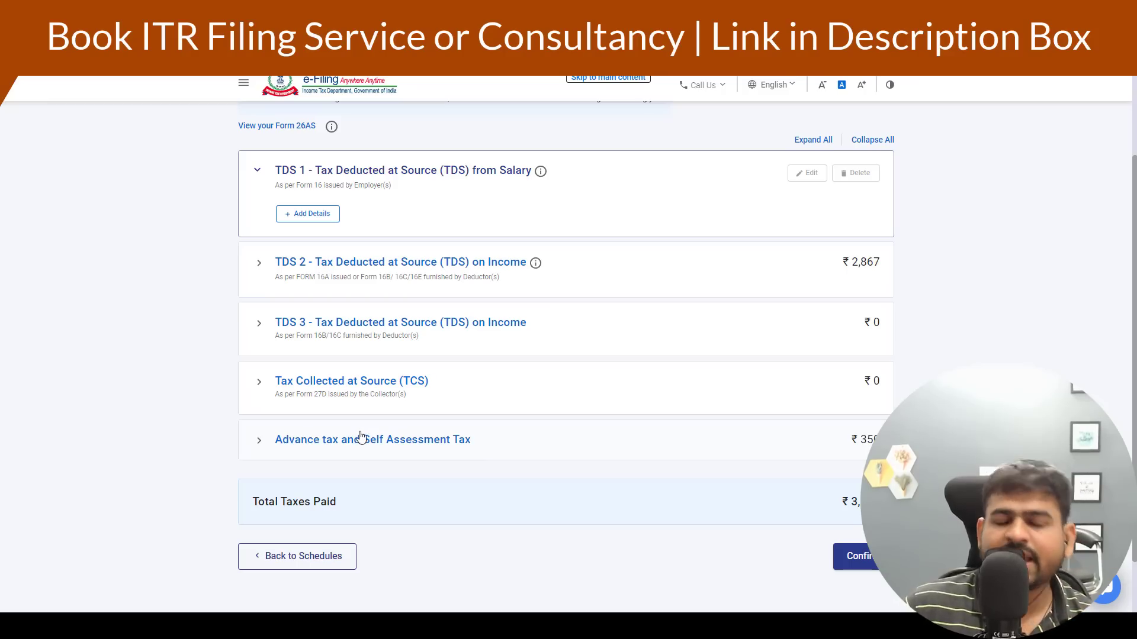
left_click(265, 451)
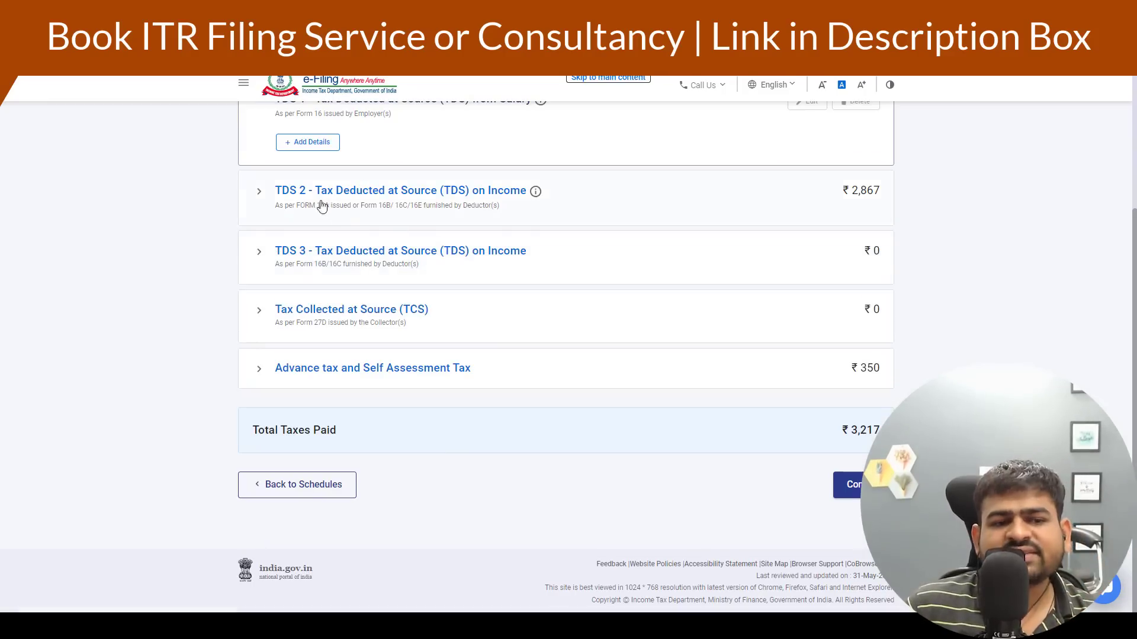
Step: Open the third TDS 2 entry for editing, check its Head of Income options, and confirm the Tax Paid schedule
left_click(261, 207)
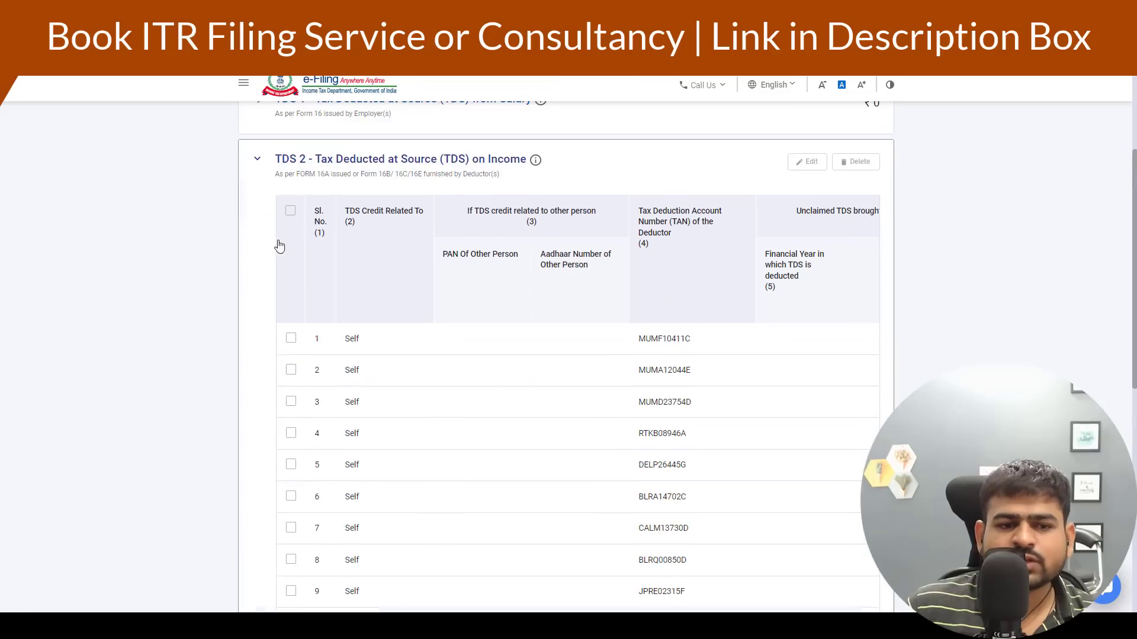
left_click(292, 402)
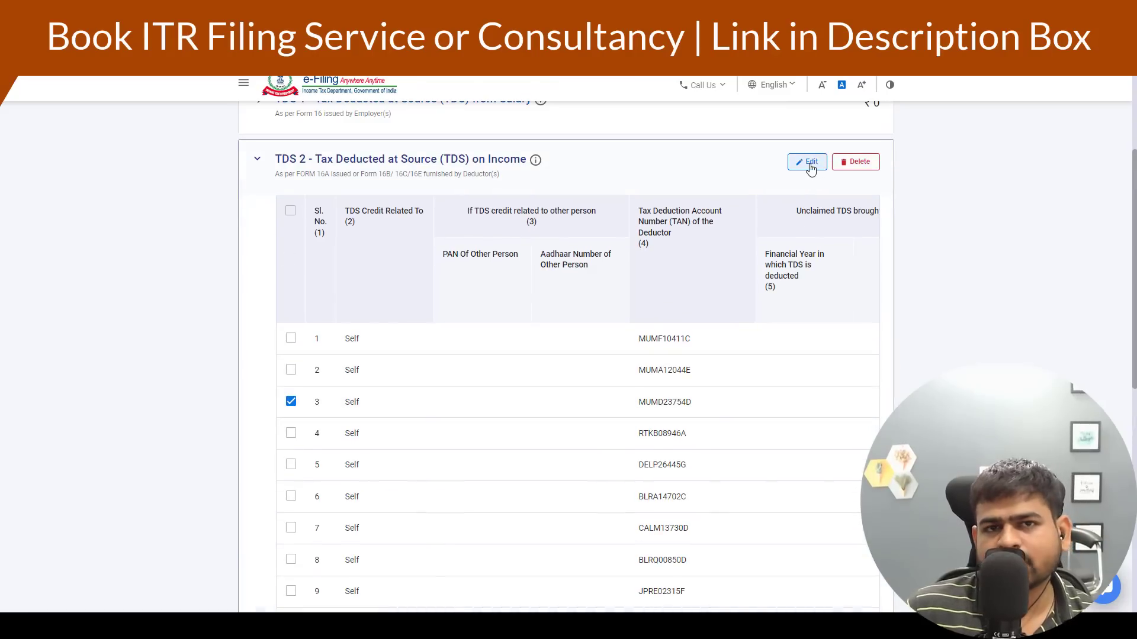
left_click(808, 164)
scroll(550, 293, "down", 7)
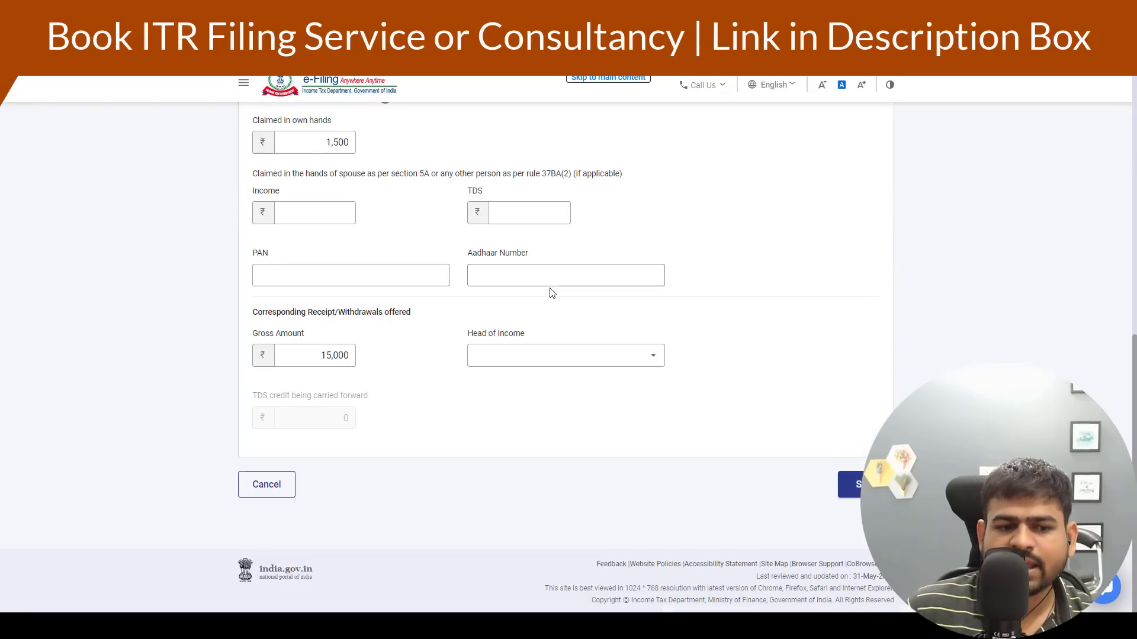
left_click_drag(473, 332, 513, 333)
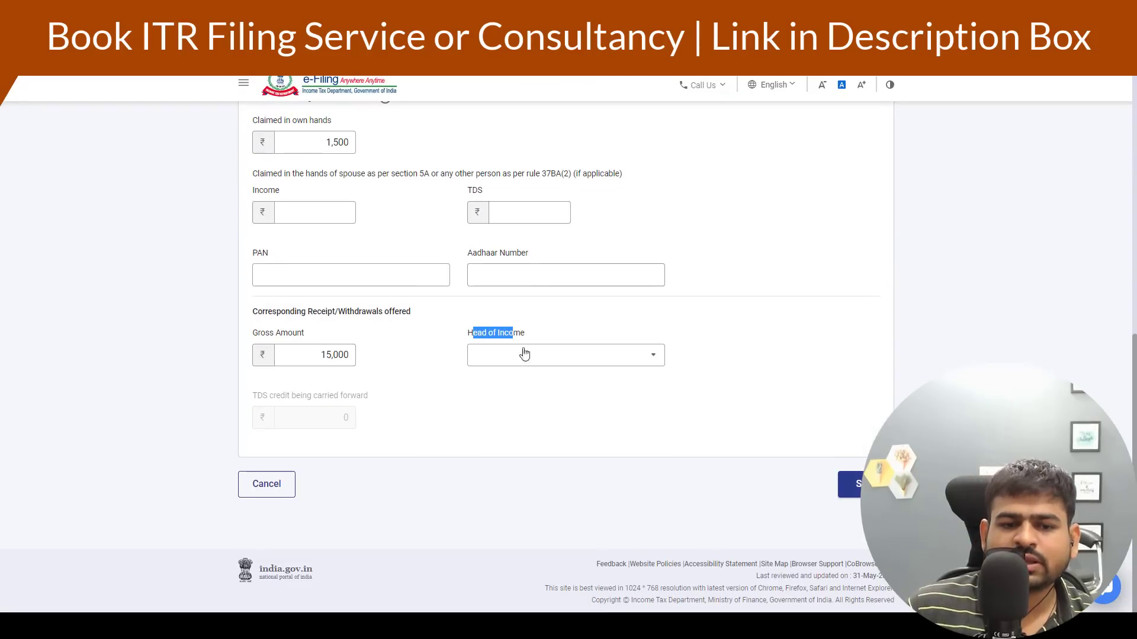
left_click(526, 356)
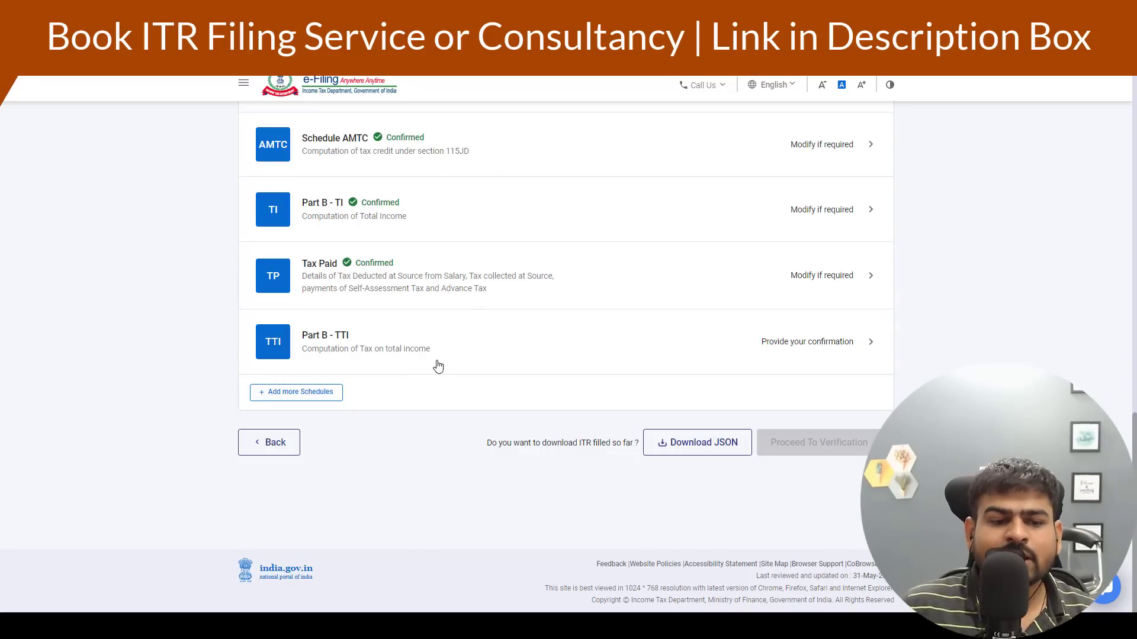
Step: Open Part B - TTI and expand the details of tax payable on total income
left_click(496, 356)
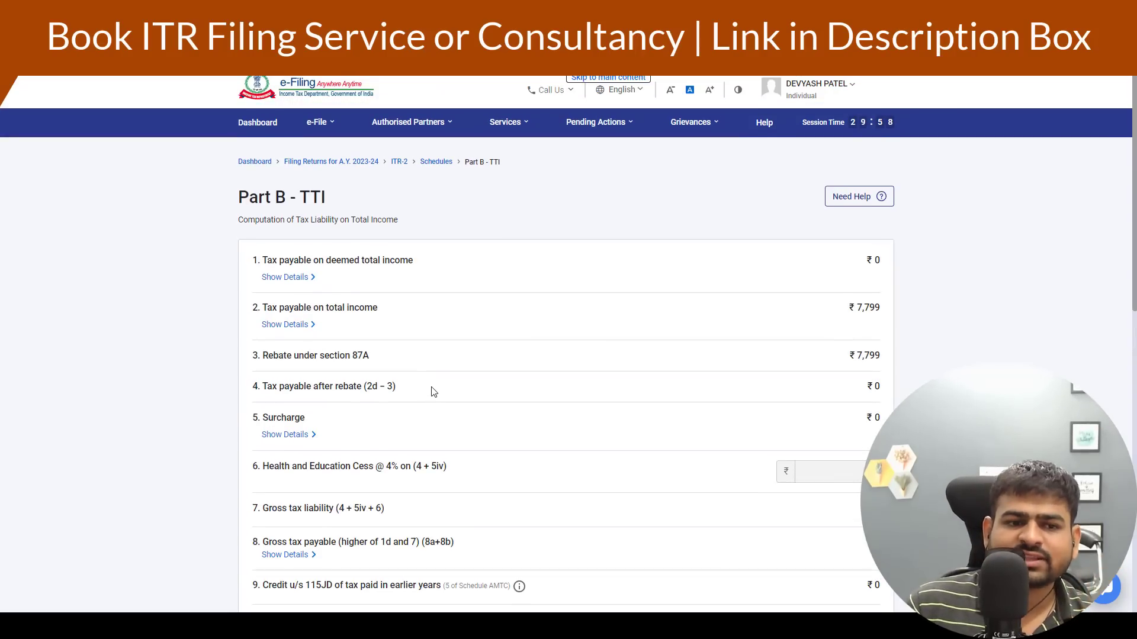
left_click_drag(320, 308, 356, 316)
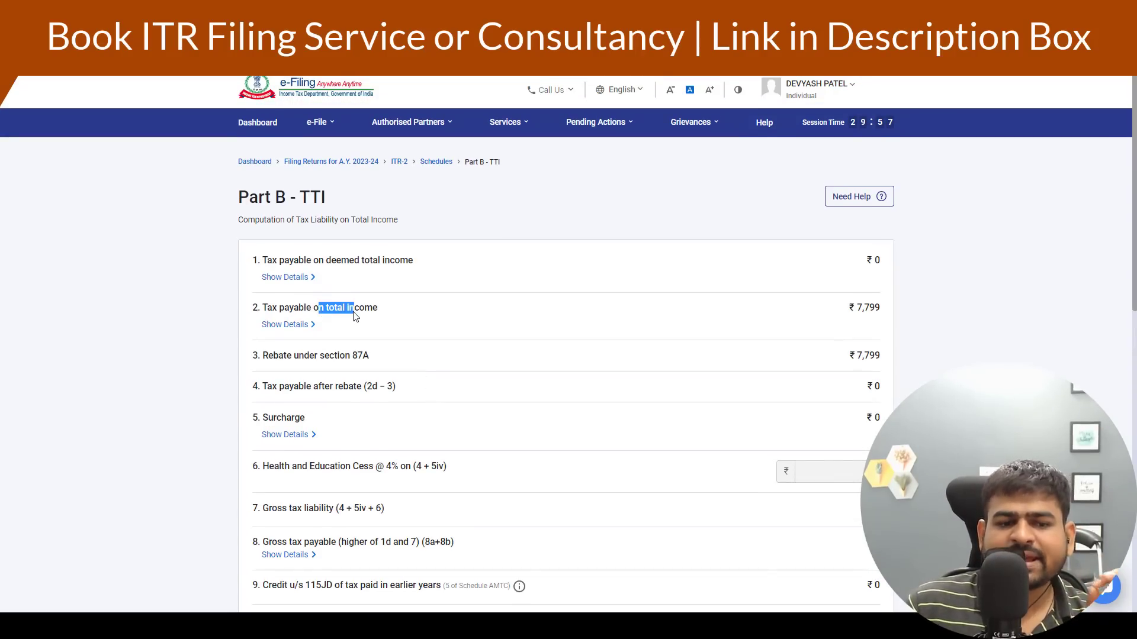
left_click(301, 327)
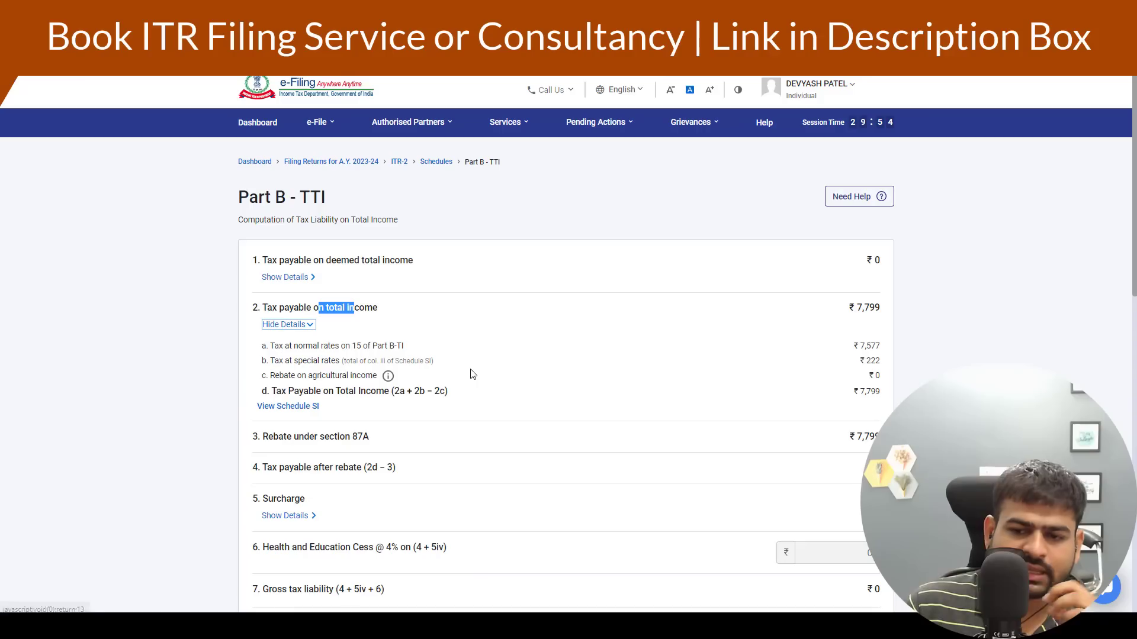